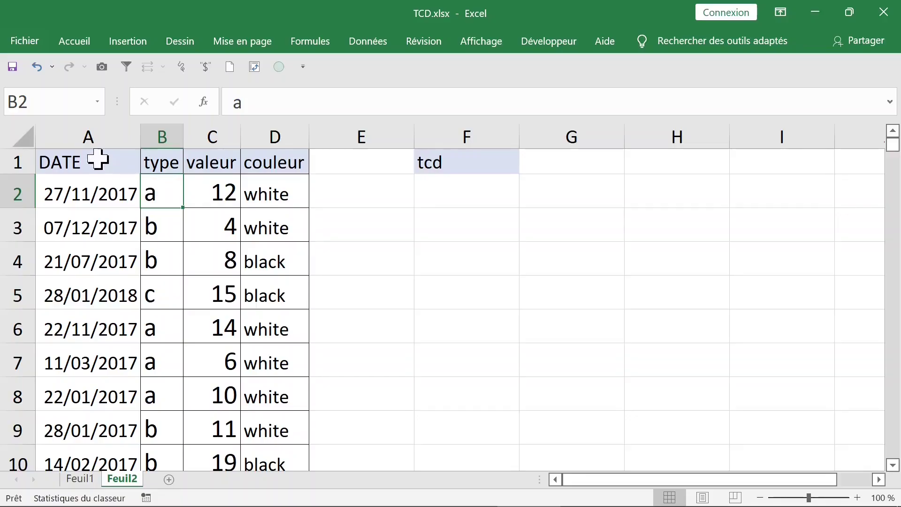
Step: Inspect the DATE, type, valeur and couleur columns of the source data
left_click(91, 137)
left_click(163, 137)
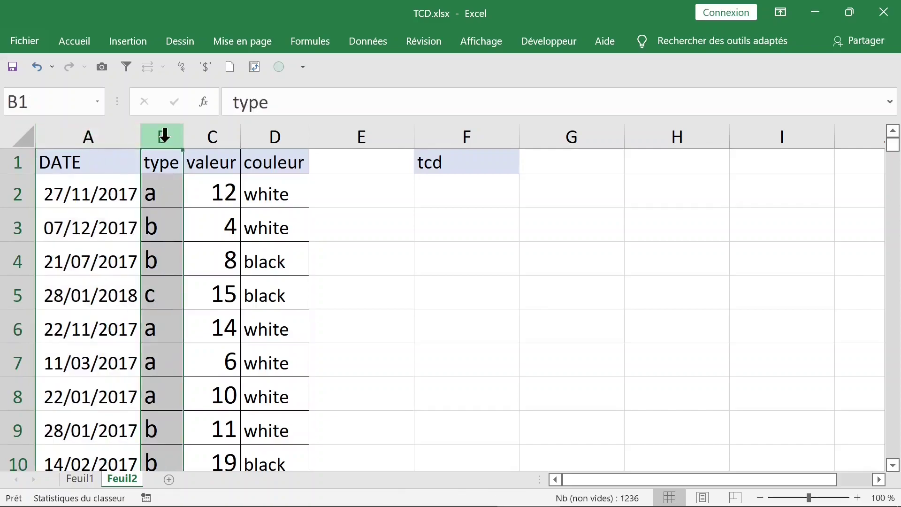
left_click(212, 136)
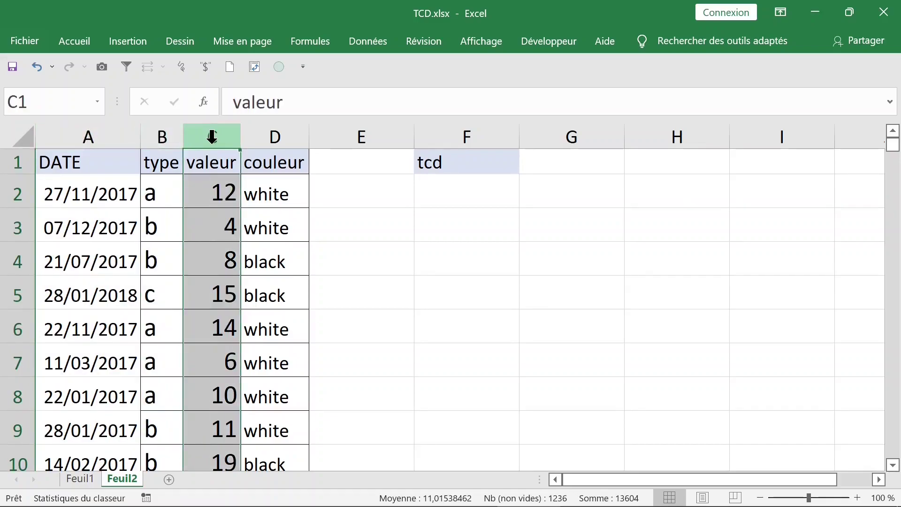
left_click(274, 137)
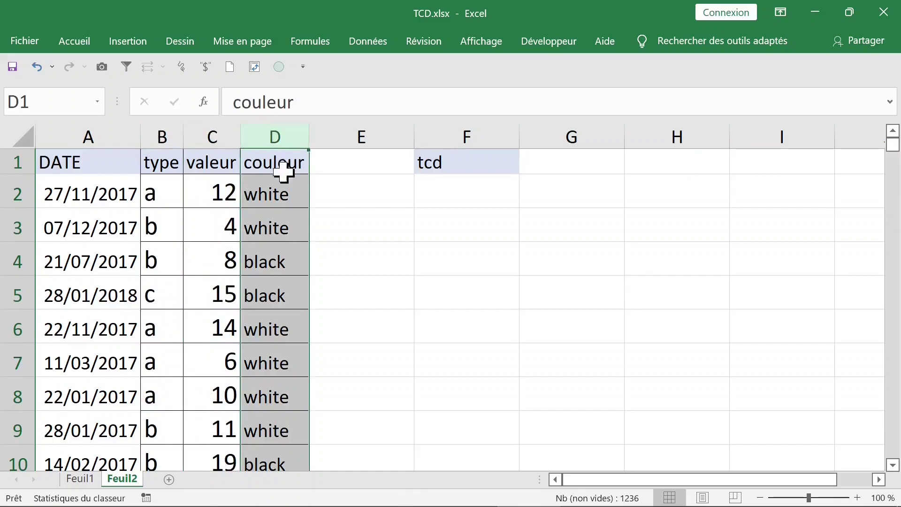
left_click(280, 194)
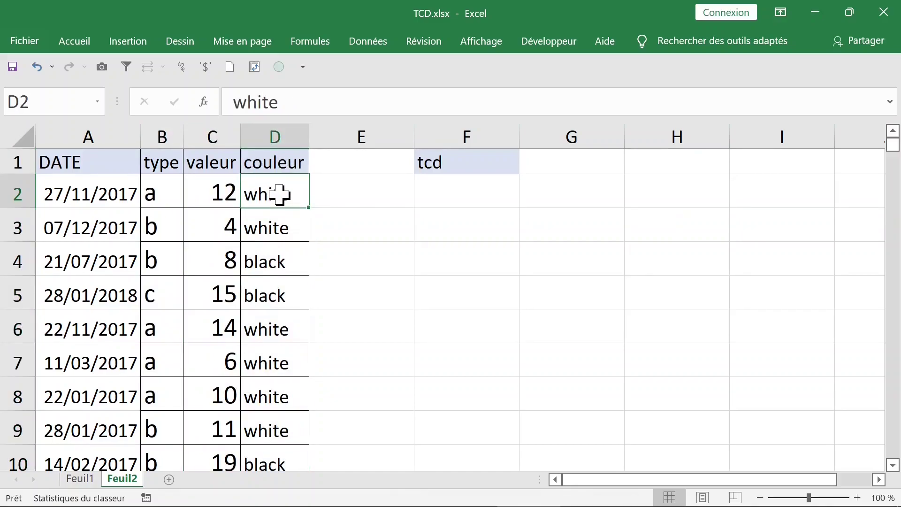
key("Down")
key("Left")
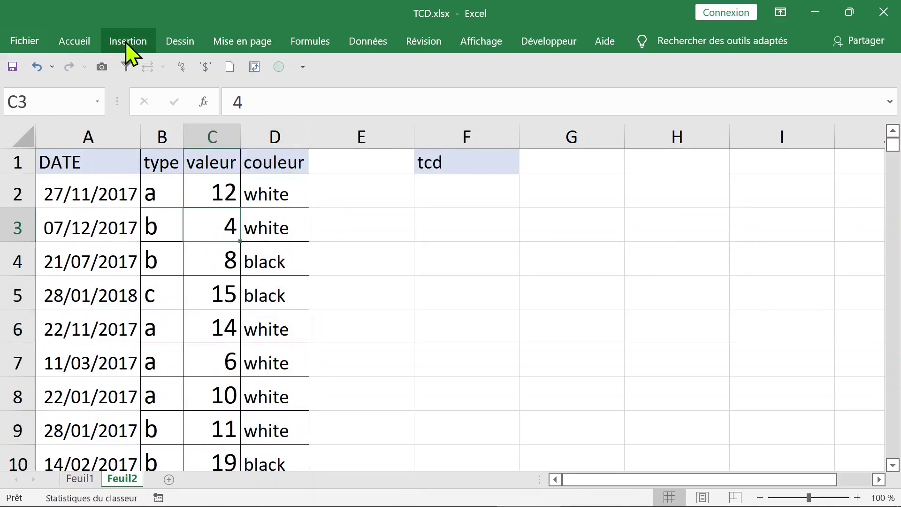
Step: Insert a pivot table from the data on a new sheet
left_click(128, 41)
left_click(28, 86)
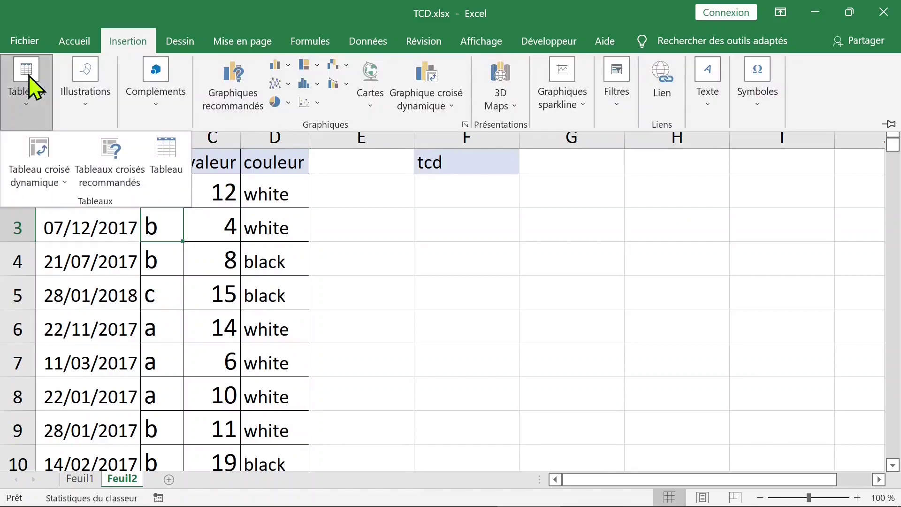
left_click(41, 155)
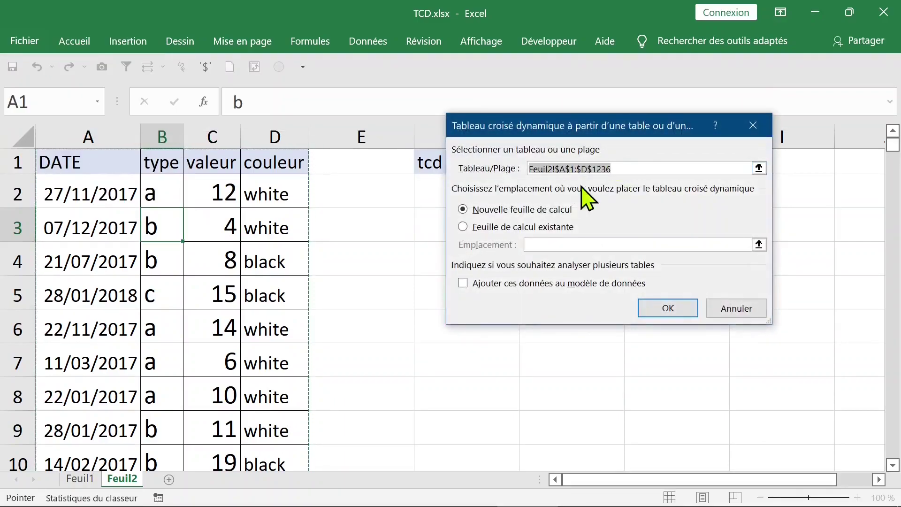
left_click(685, 317)
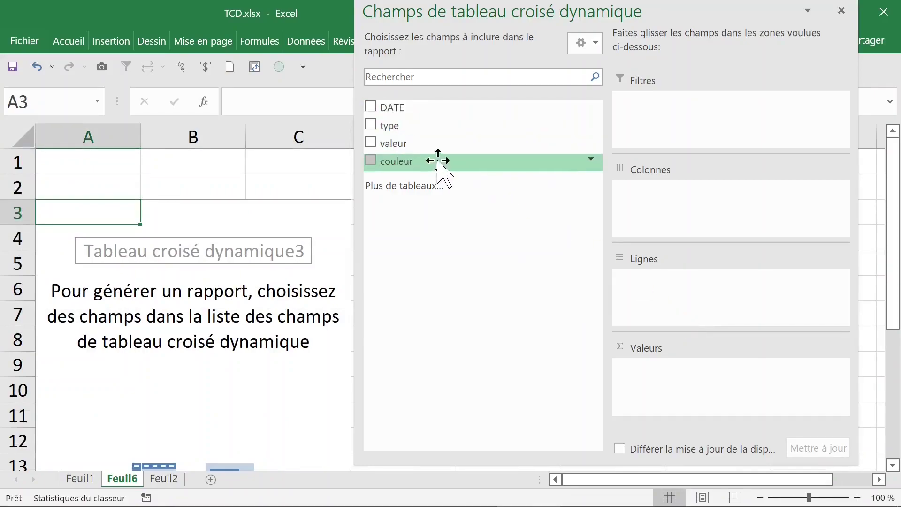
Step: Use couleur as row field and count value: black 586, white 649, total 1235
left_click_drag(422, 162, 634, 284)
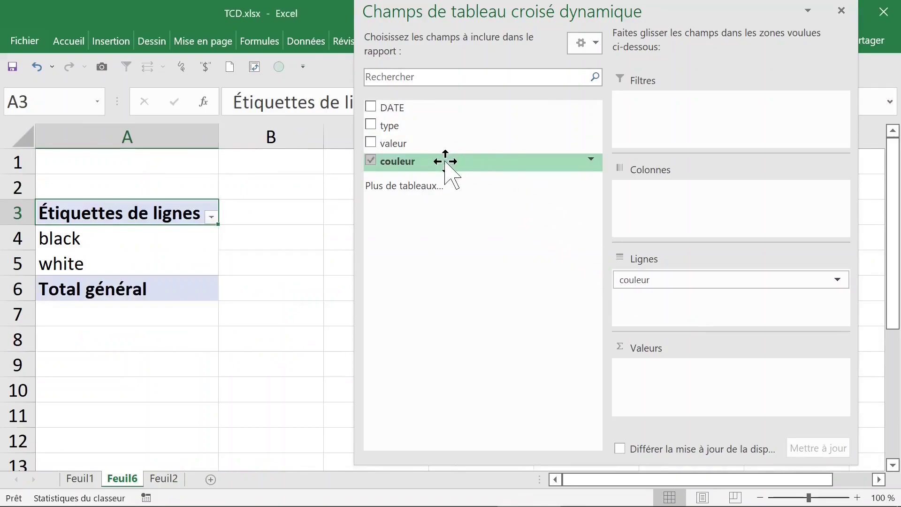
left_click_drag(447, 161, 669, 376)
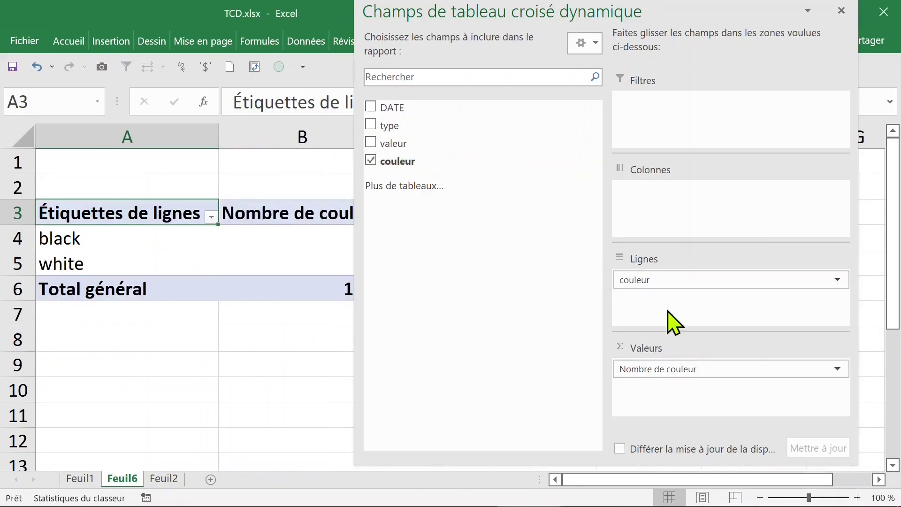
left_click(594, 42)
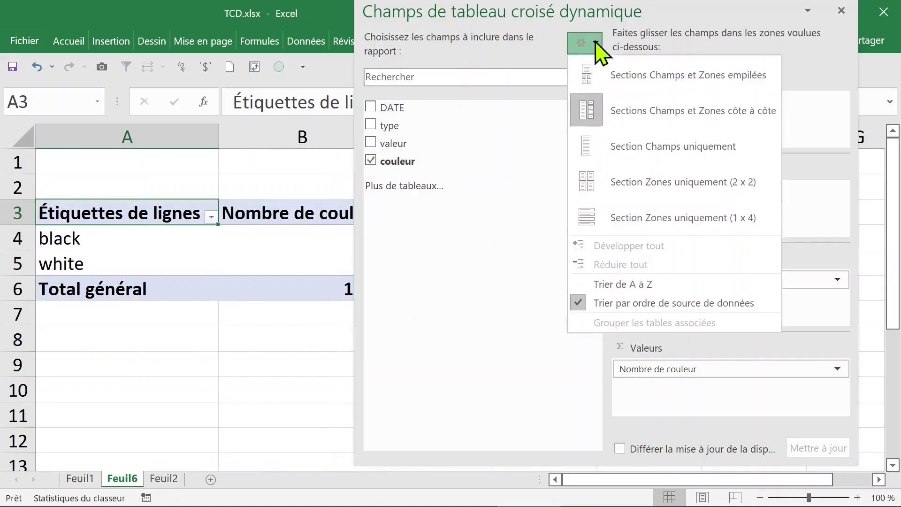
left_click(623, 74)
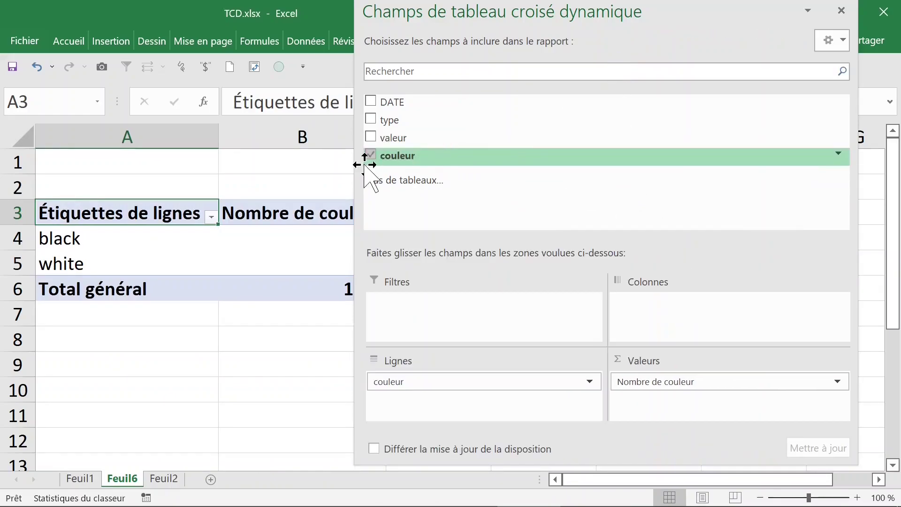
left_click_drag(354, 164, 646, 166)
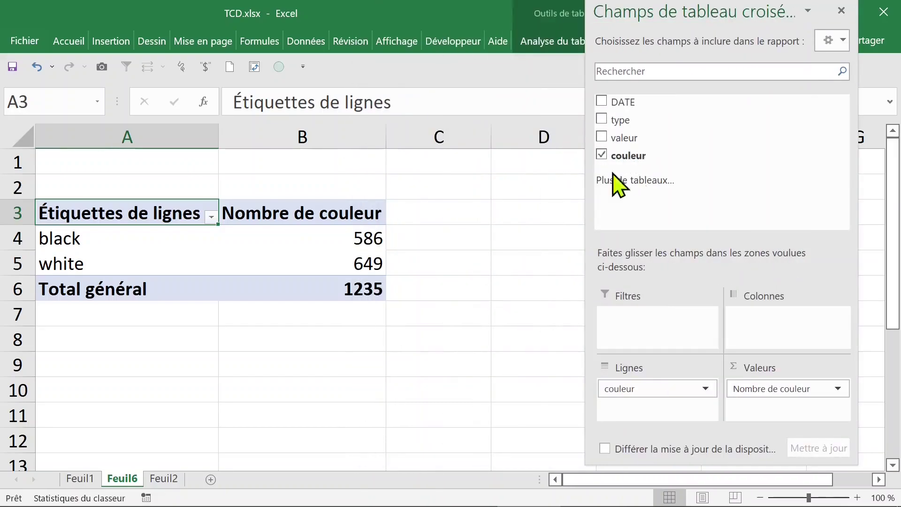
left_click(342, 247)
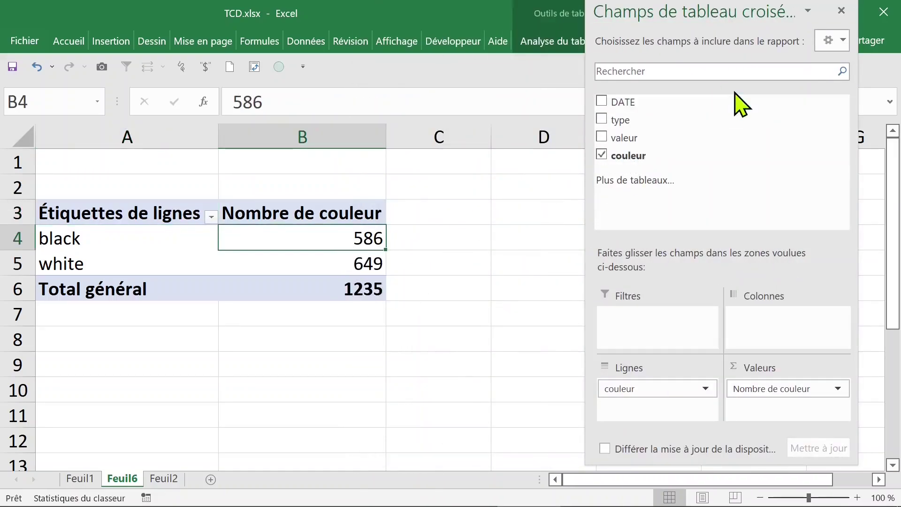
left_click(842, 10)
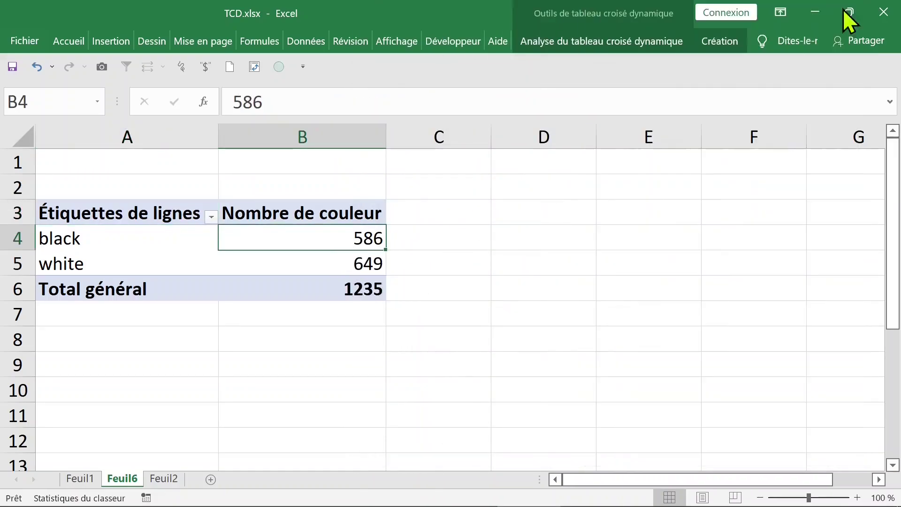
Step: Apply the outline report layout so the row header reads 'couleur', then select the pivot table
left_click(285, 217)
left_click(720, 41)
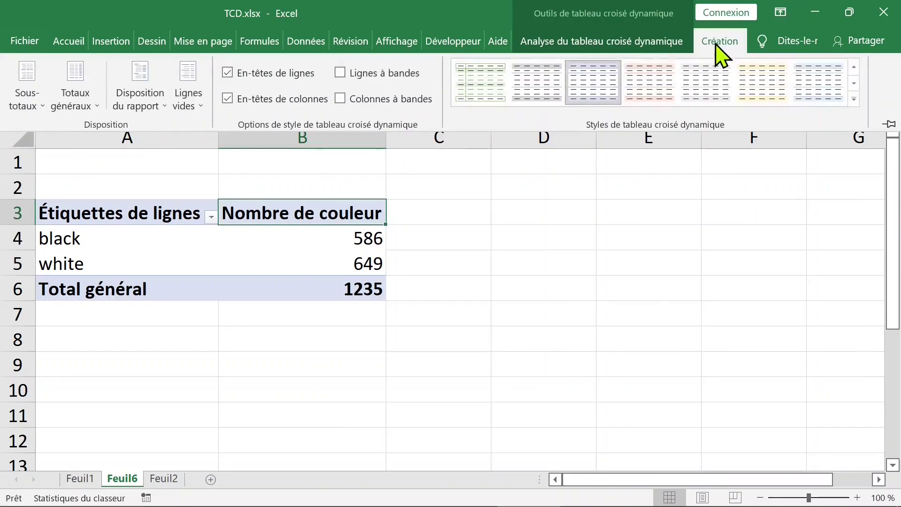
left_click(140, 112)
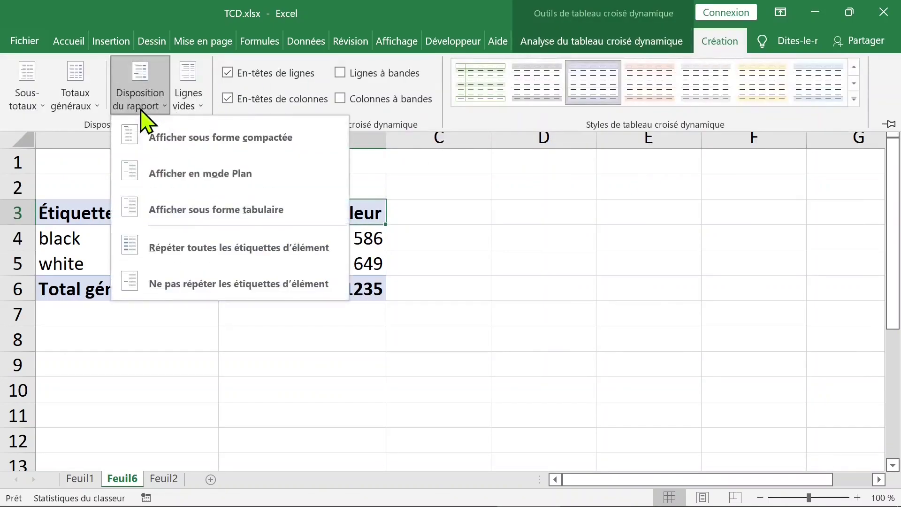
left_click(168, 186)
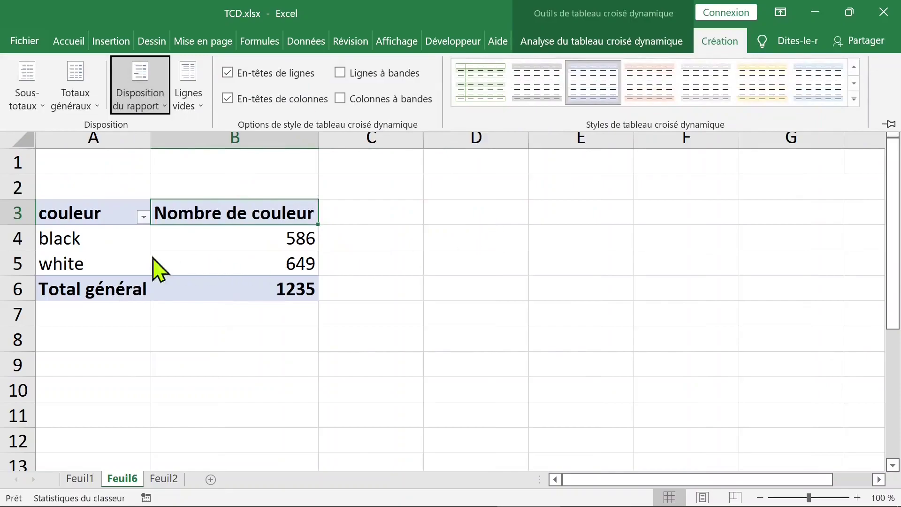
left_click(176, 255)
left_click(179, 256)
left_click(79, 223)
left_click_drag(80, 212, 268, 278)
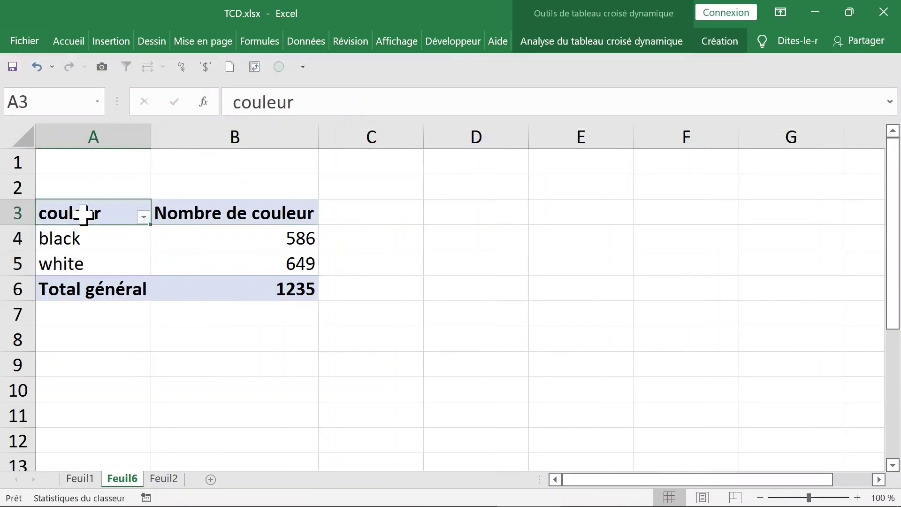
Step: Drill down into the black and white counts to get sheets of their detail rows
double_click(275, 249)
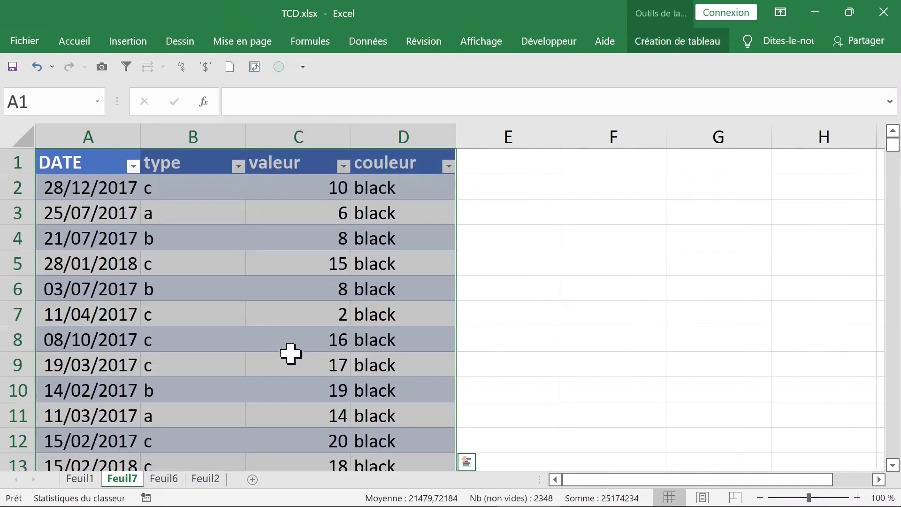
left_click(163, 480)
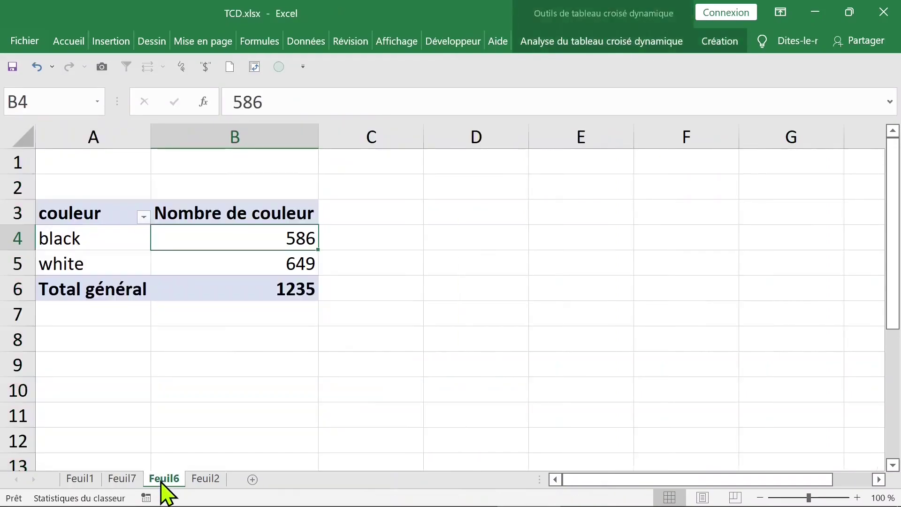
double_click(271, 267)
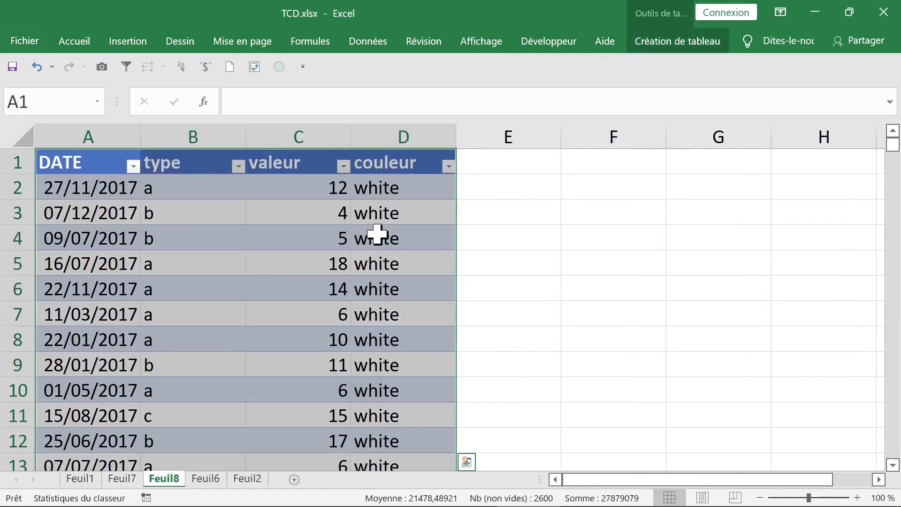
left_click(382, 266)
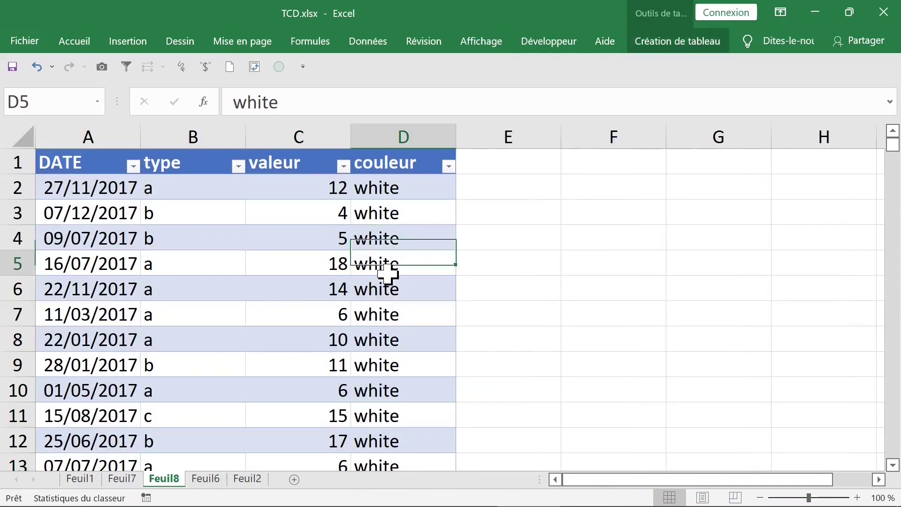
key("ctrl+Down")
Step: Delete the white detail sheet Feuil8 and the pivot sheet Feuil6
right_click(164, 479)
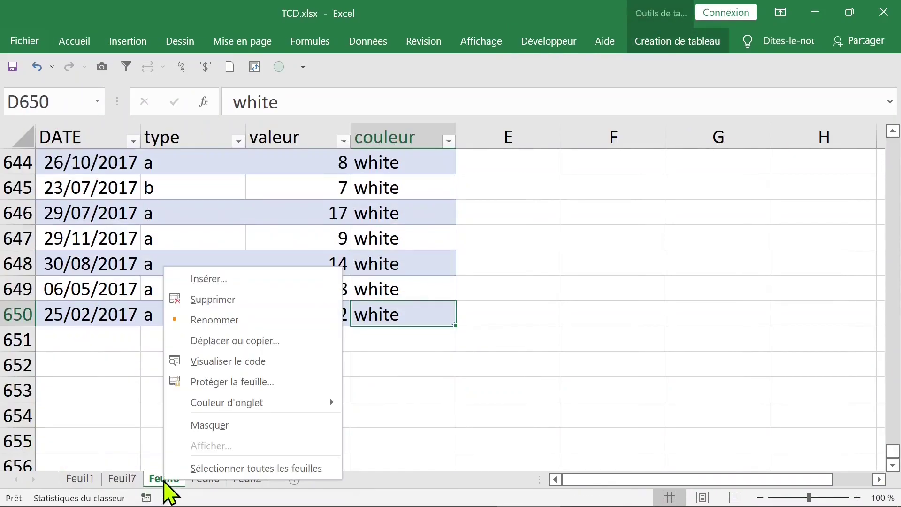
left_click(245, 300)
left_click(415, 311)
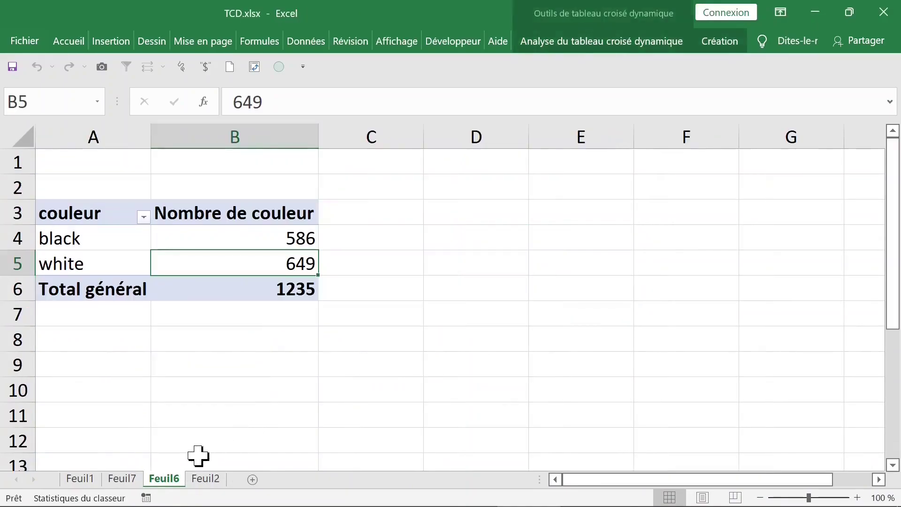
right_click(170, 479)
left_click(237, 299)
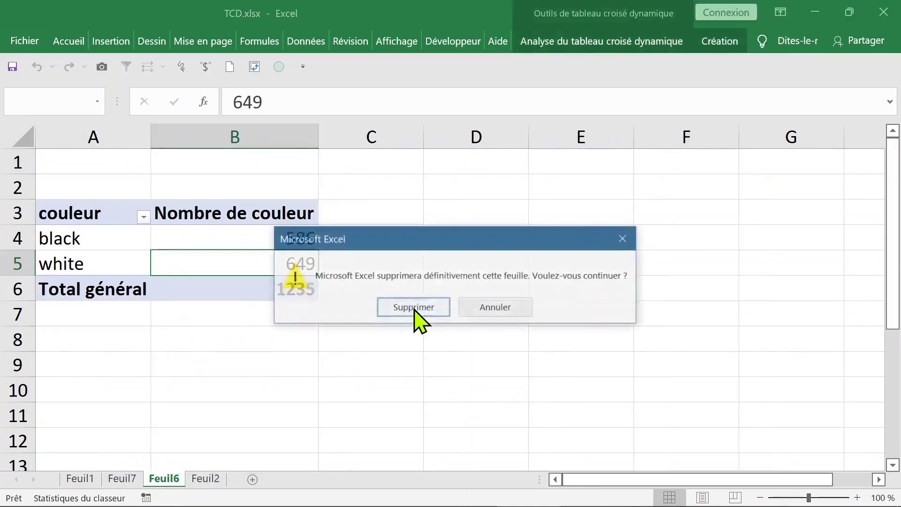
left_click(415, 310)
Step: Insert a new pivot table from the data table on a new sheet
left_click(170, 358)
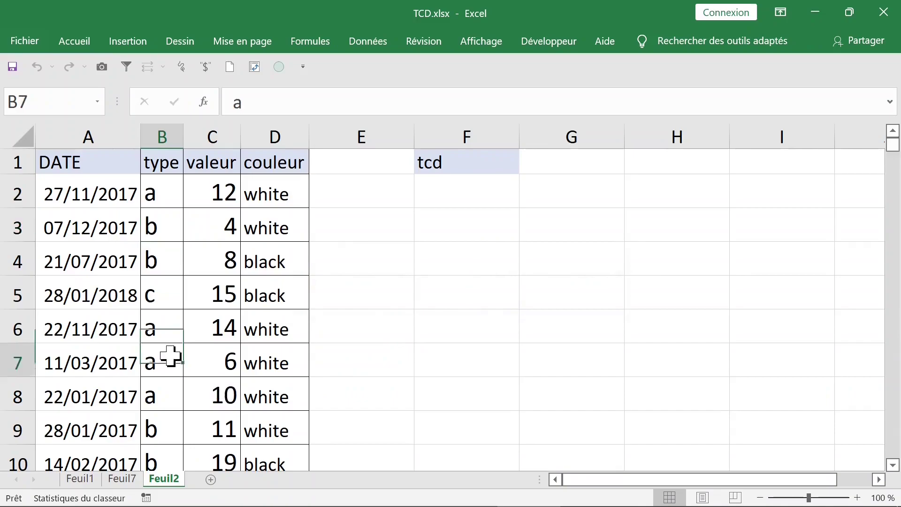
left_click(132, 42)
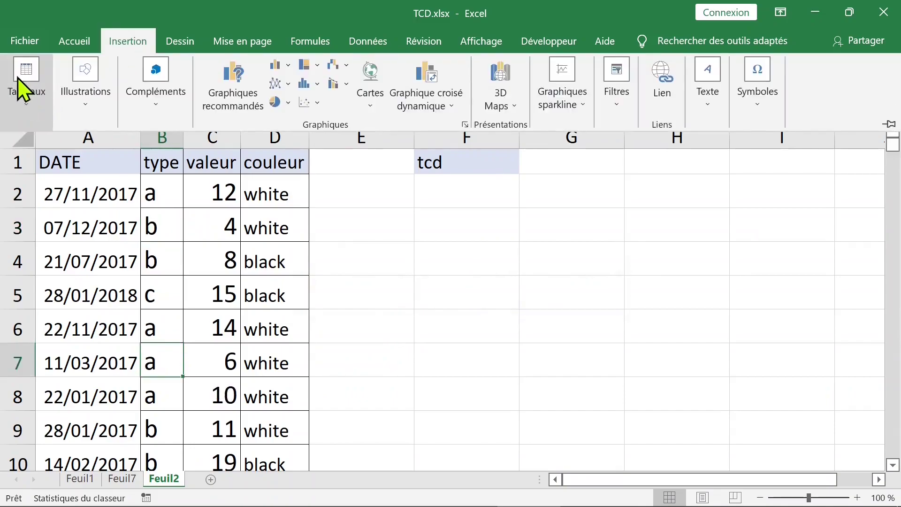
left_click(24, 75)
left_click(33, 150)
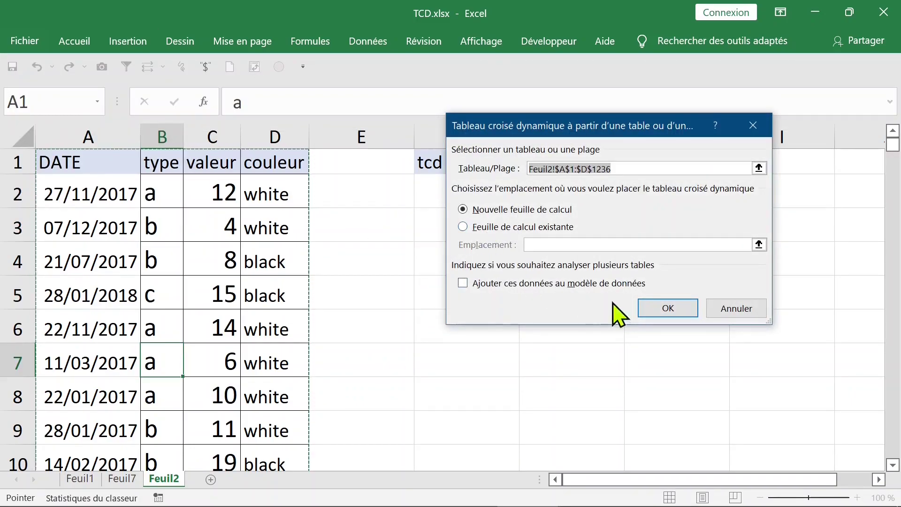
left_click(668, 308)
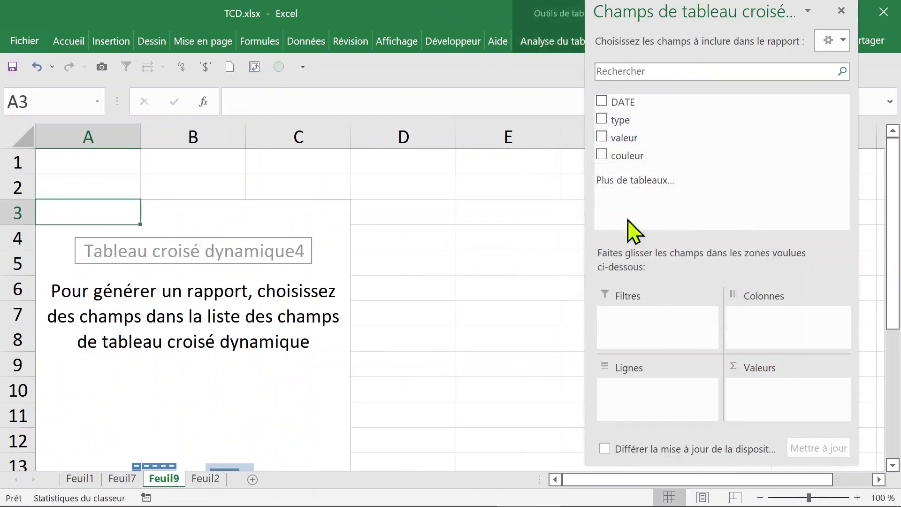
Step: Count entries per type: a 409, b 407, c 419, total 1235
left_click(609, 123)
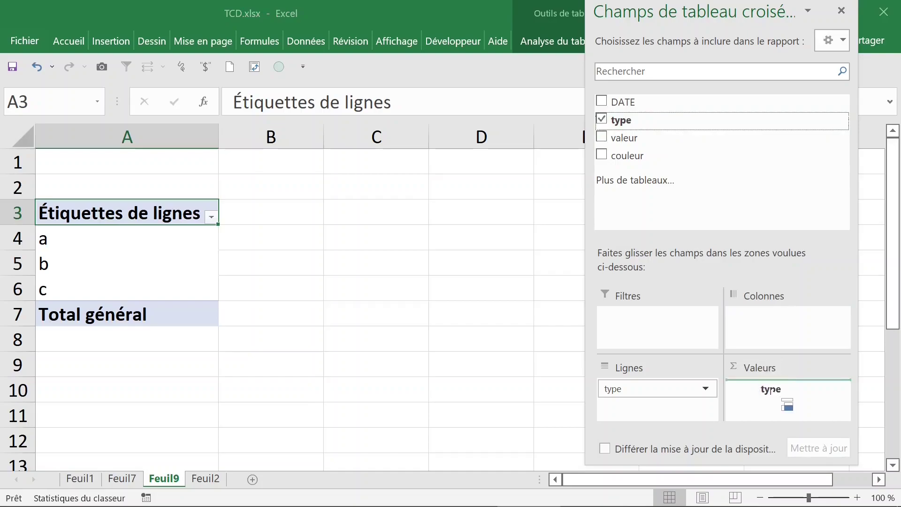
left_click_drag(646, 127, 772, 389)
left_click(333, 242)
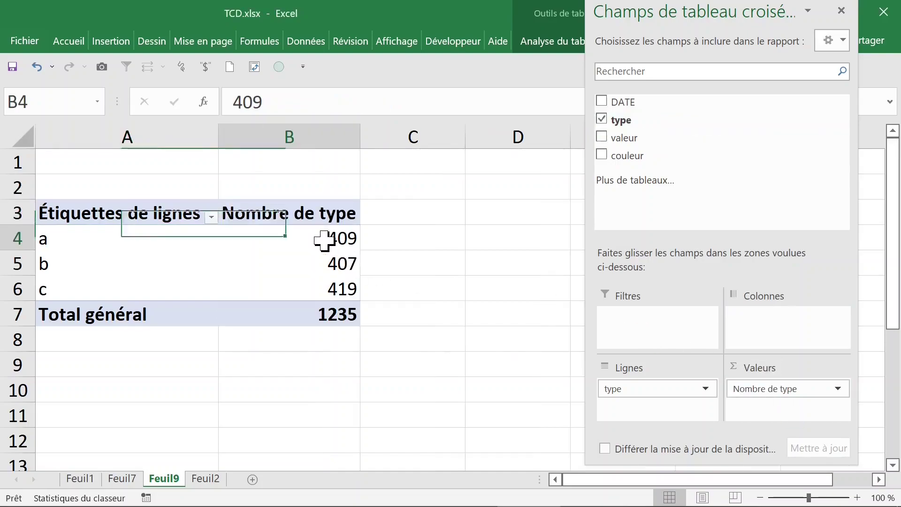
left_click(842, 11)
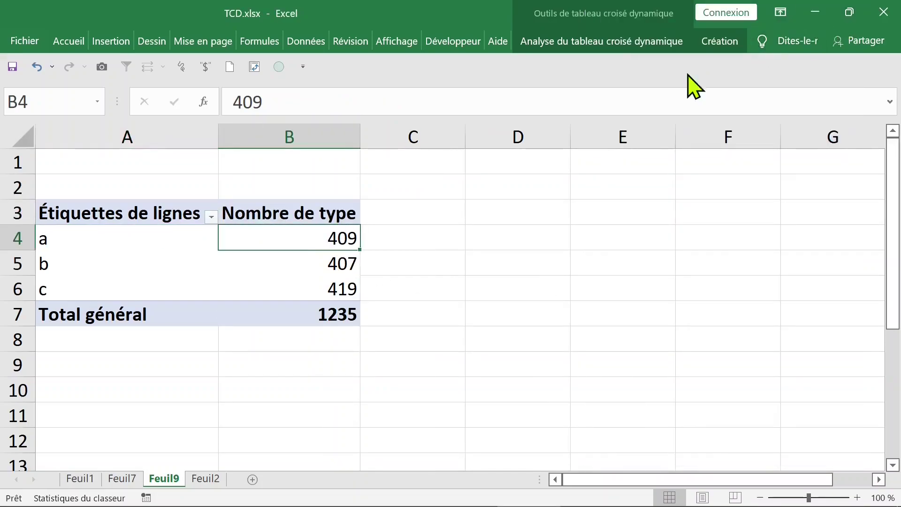
Step: Switch the Feuil9 pivot table to tabular layout so its row header reads 'type'
left_click(719, 41)
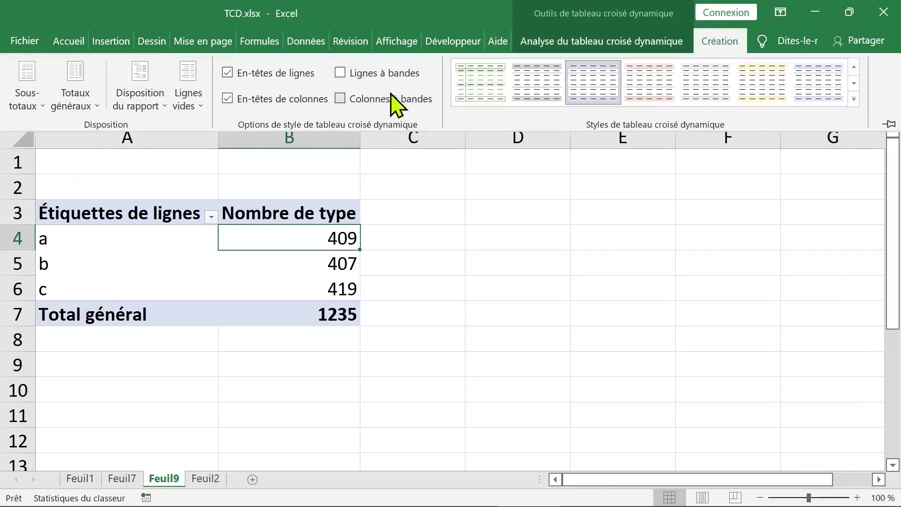
left_click(157, 105)
left_click(173, 207)
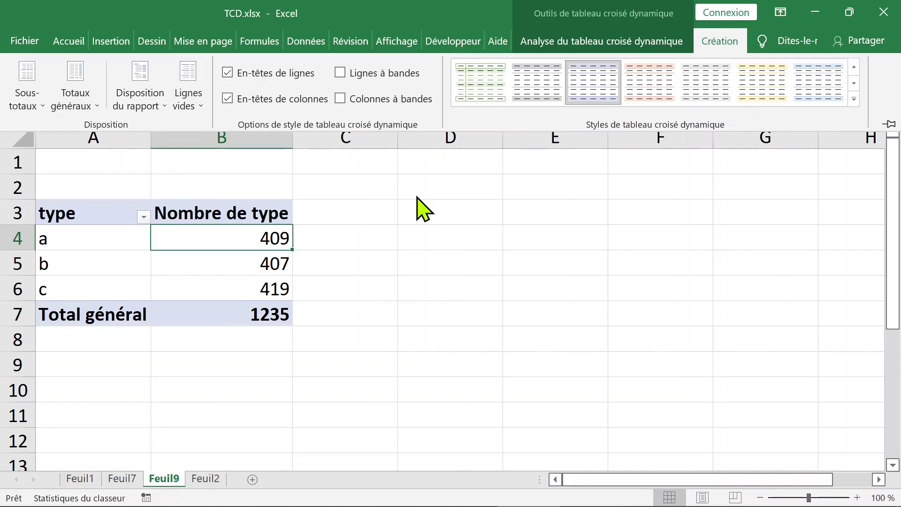
left_click(254, 291)
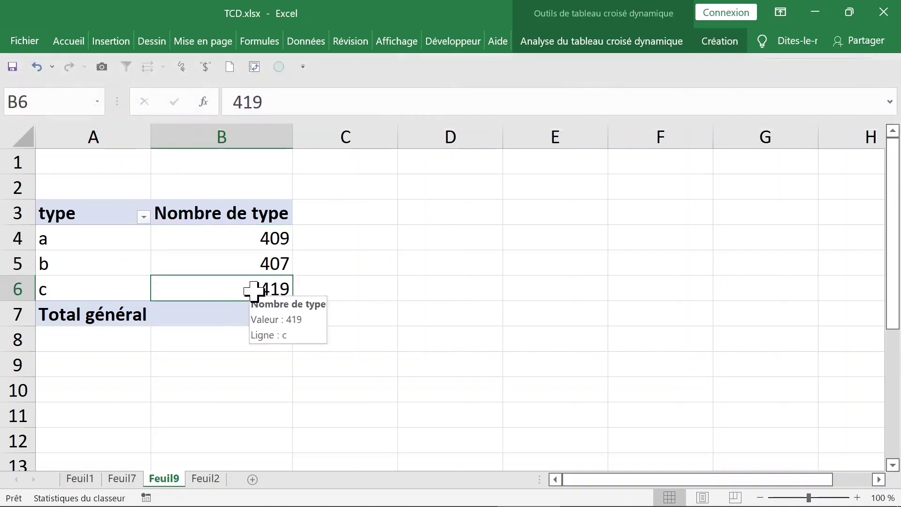
left_click(227, 246)
double_click(216, 240)
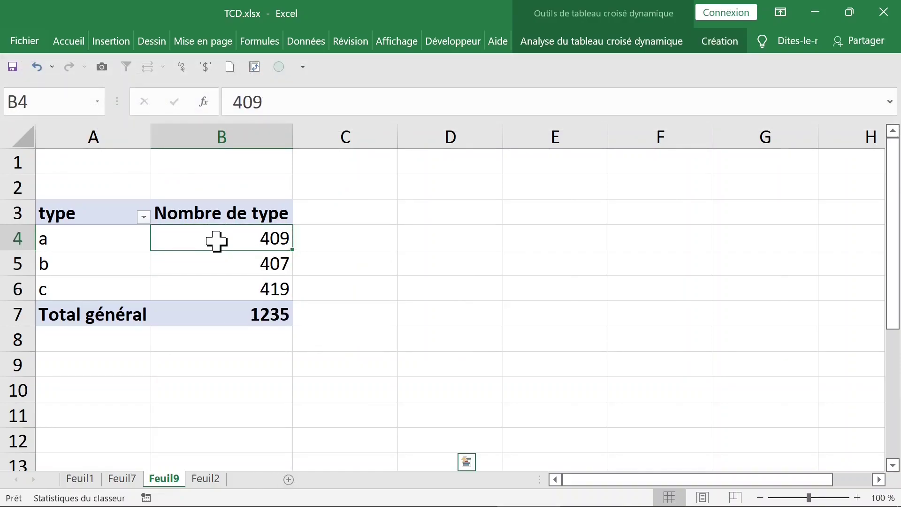
right_click(179, 479)
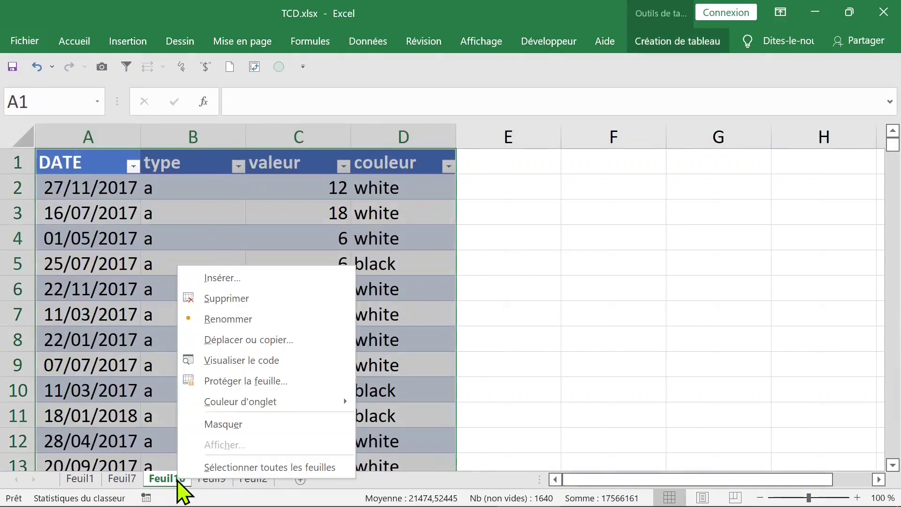
left_click(228, 298)
left_click(413, 309)
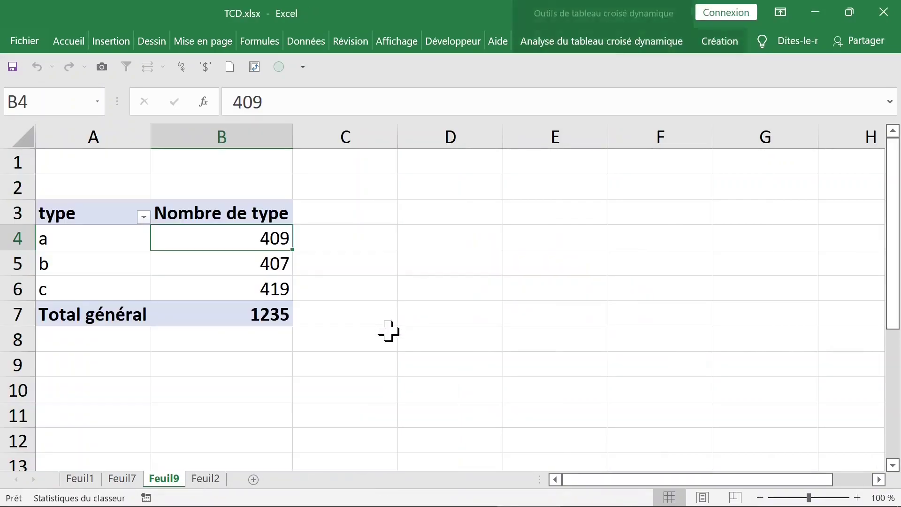
left_click(251, 263)
double_click(251, 263)
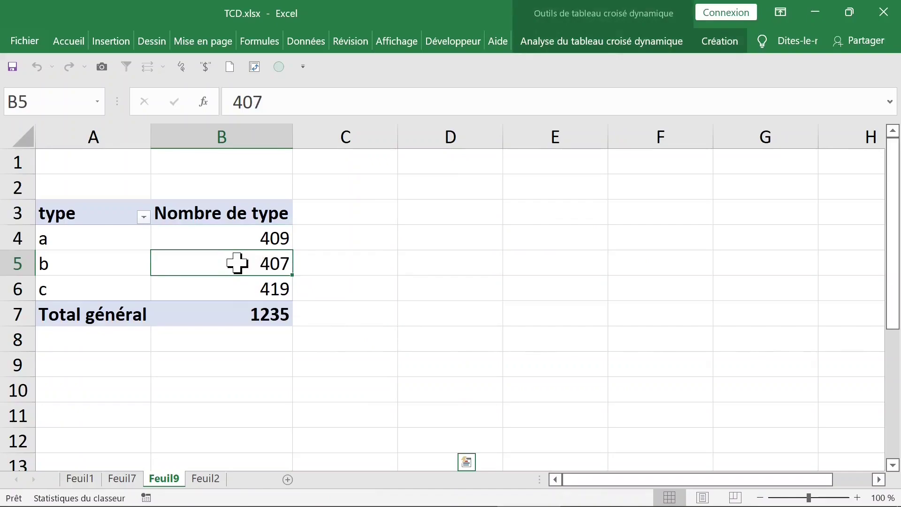
right_click(177, 479)
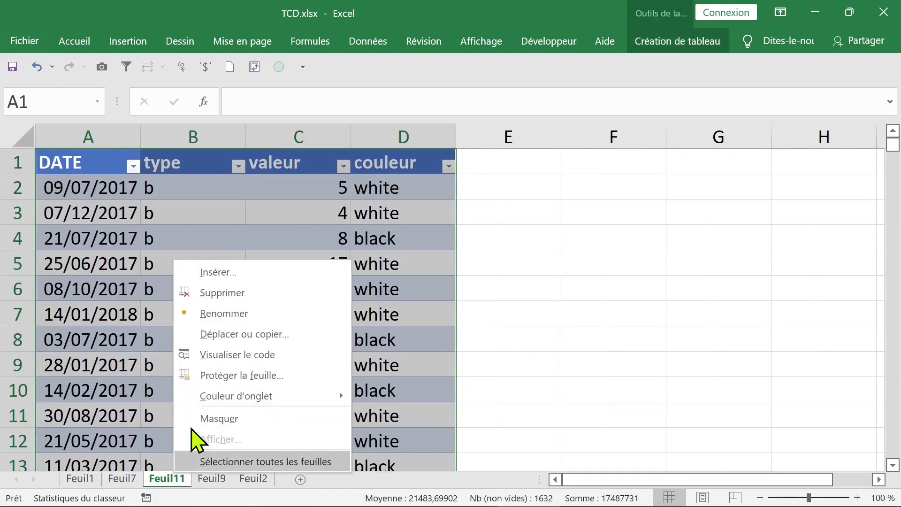
left_click(234, 293)
left_click(414, 309)
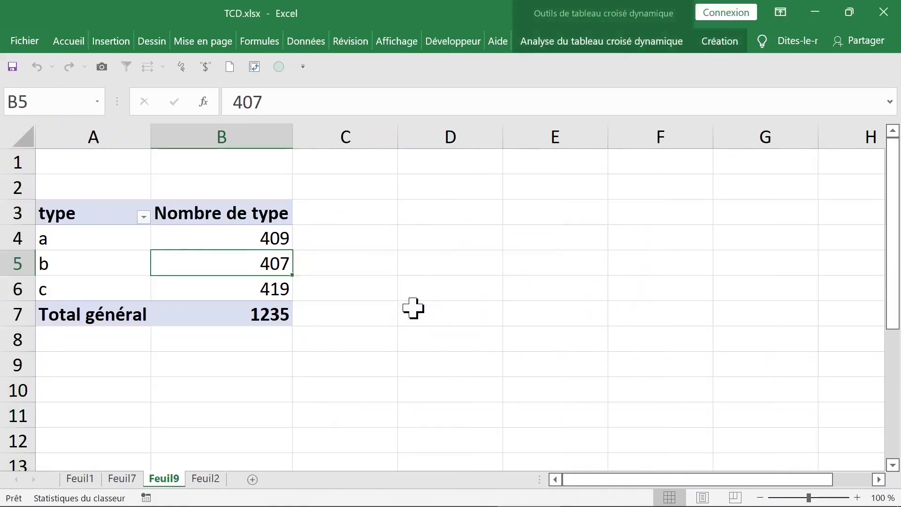
left_click(238, 294)
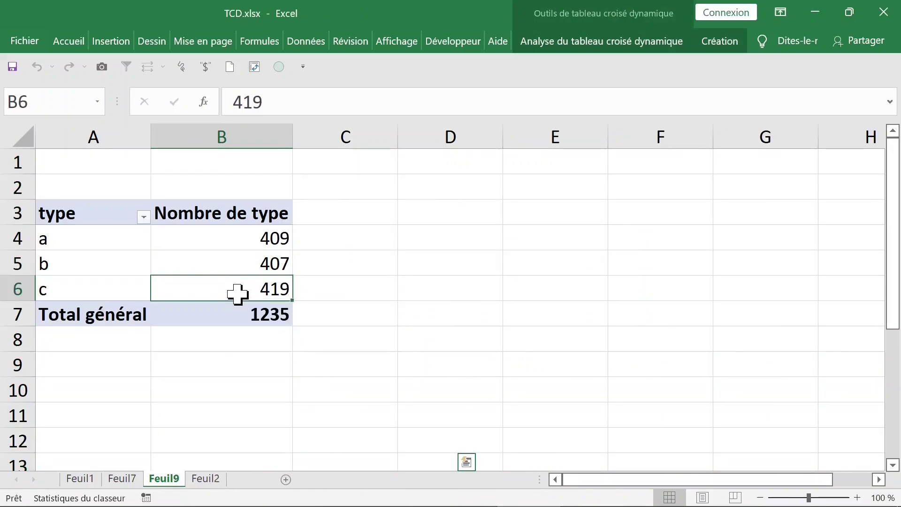
double_click(237, 294)
right_click(179, 480)
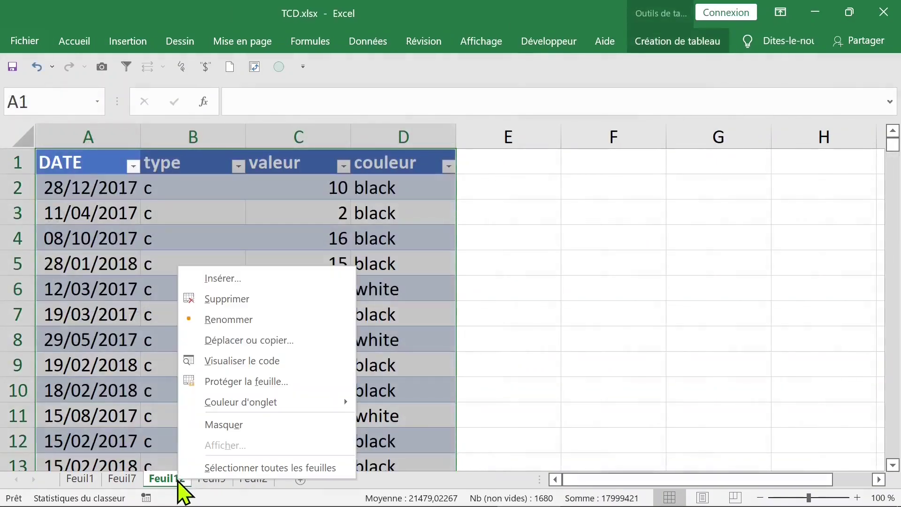
left_click(248, 306)
Step: Confirm deleting Feuil12, then insert a new pivot table from Feuil2 on a new sheet
left_click(414, 309)
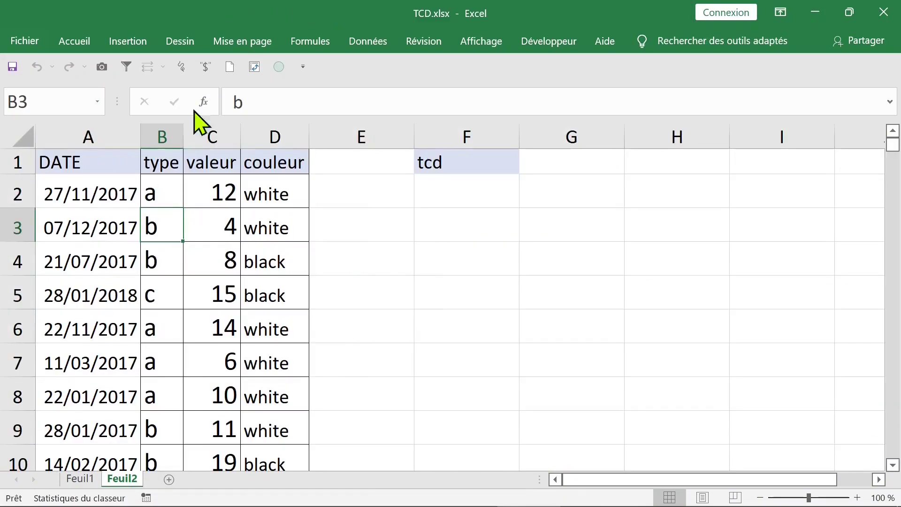
left_click(133, 42)
left_click(44, 82)
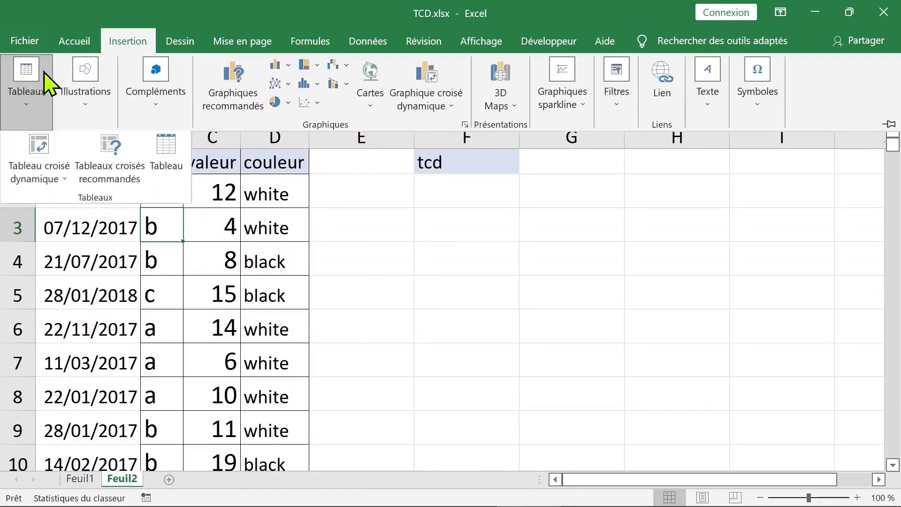
left_click(32, 150)
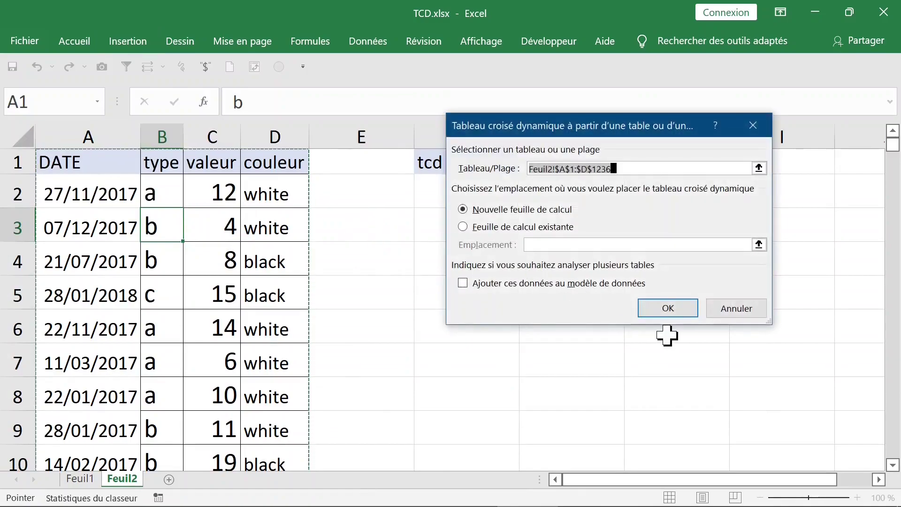
left_click(668, 308)
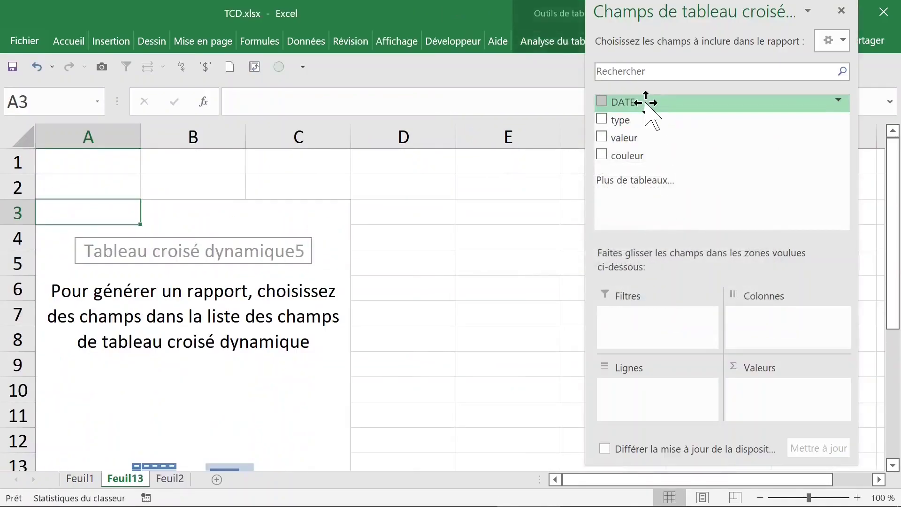
Step: Lay out DATE as rows and type a, b, c as columns, counting type entries
left_click_drag(641, 102, 651, 391)
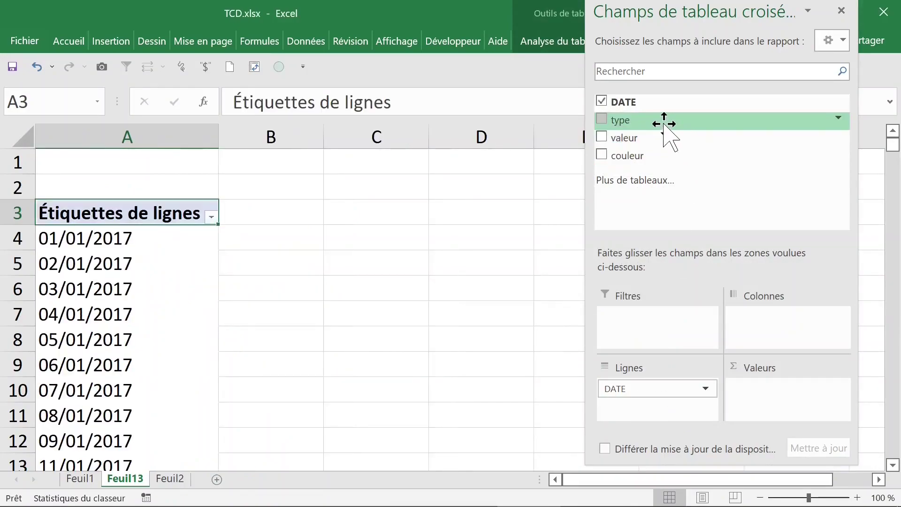
left_click_drag(665, 123, 784, 329)
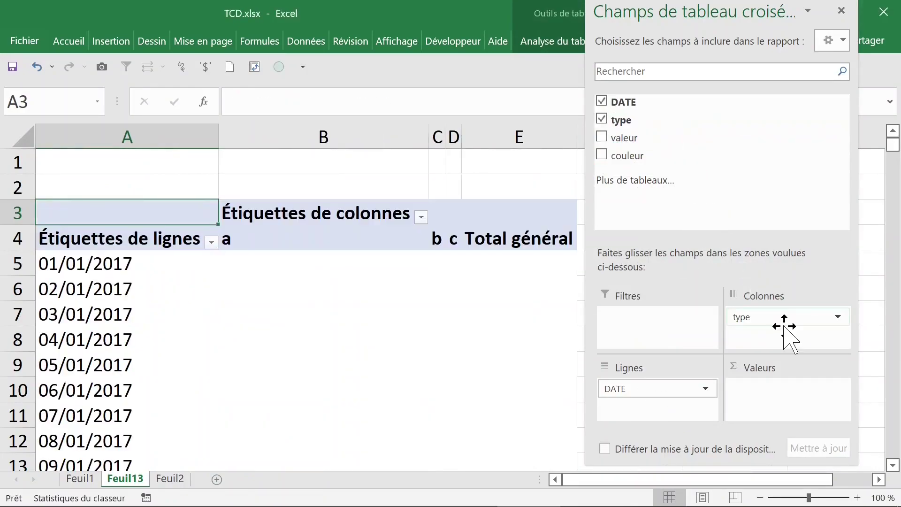
mouse_move(650, 120)
left_mouse_down()
mouse_move(789, 411)
mouse_move(770, 375)
left_mouse_up()
left_click(382, 304)
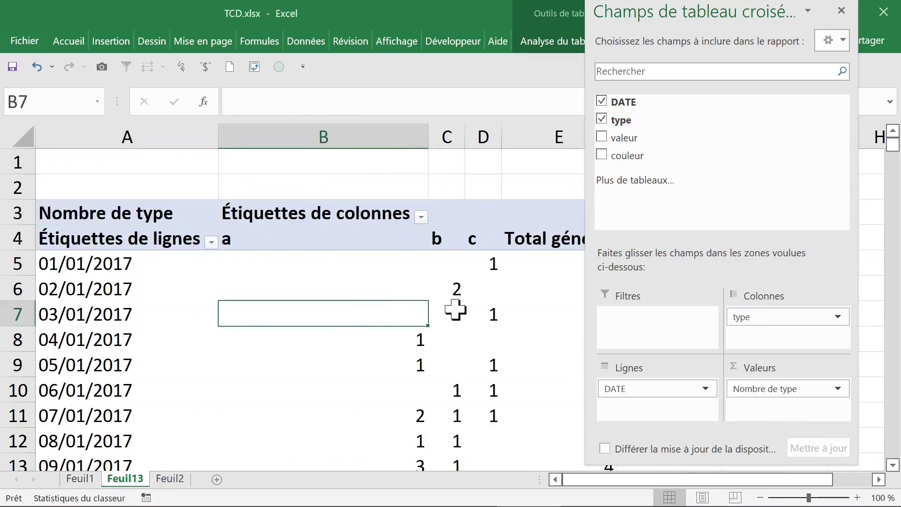
left_click(842, 10)
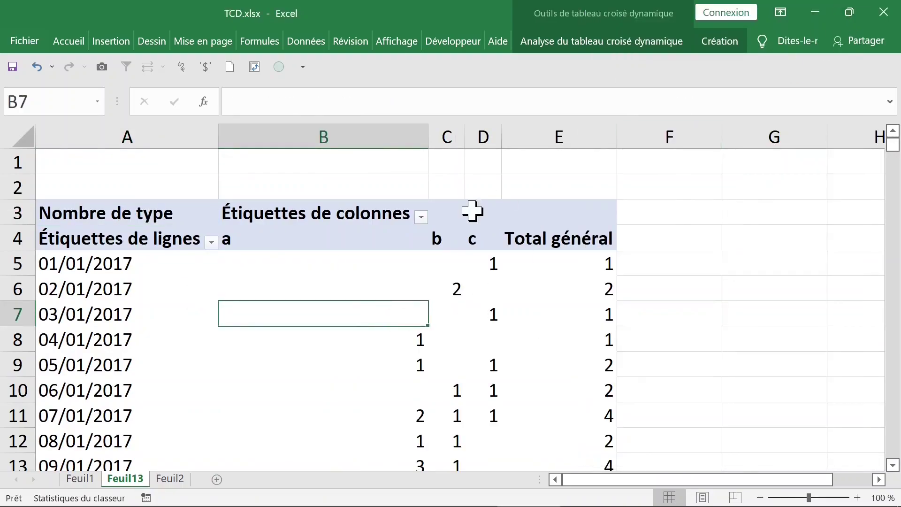
left_click_drag(346, 259, 350, 358)
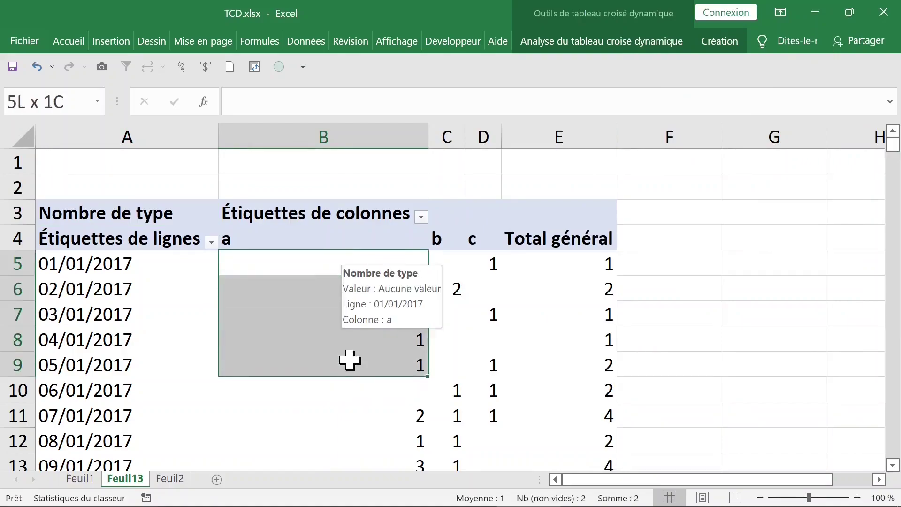
left_click(563, 270)
left_click(487, 343)
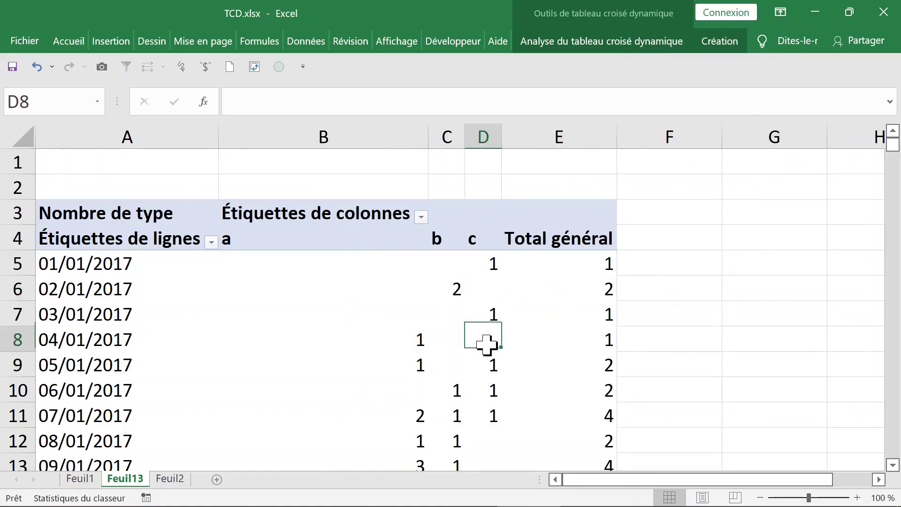
left_click(311, 271)
right_click(310, 274)
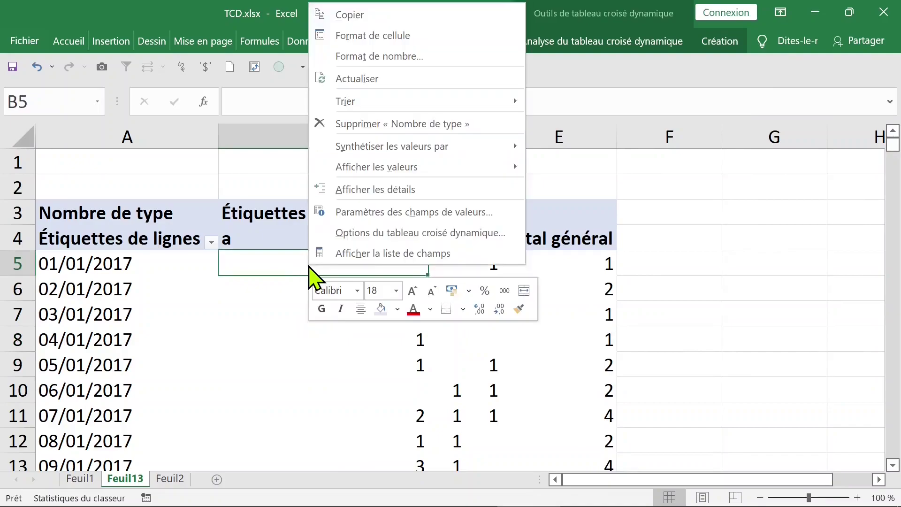
left_click(371, 233)
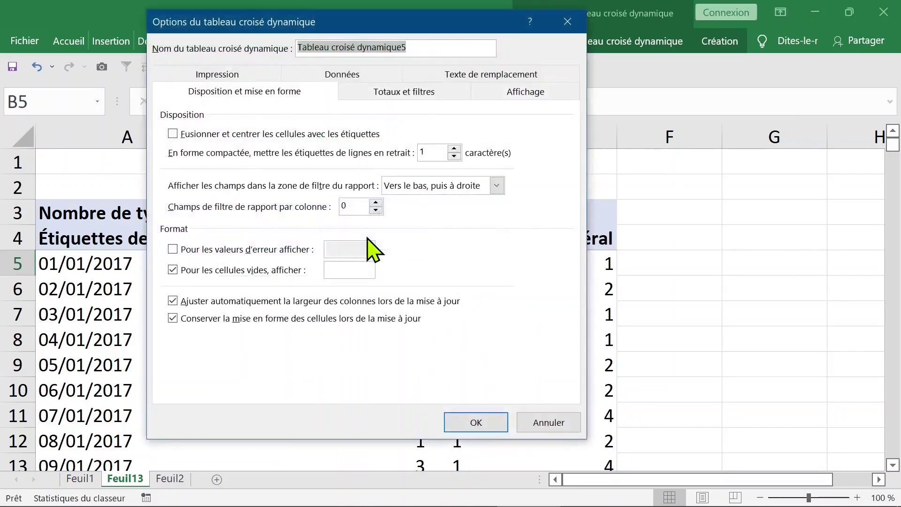
left_click(265, 270)
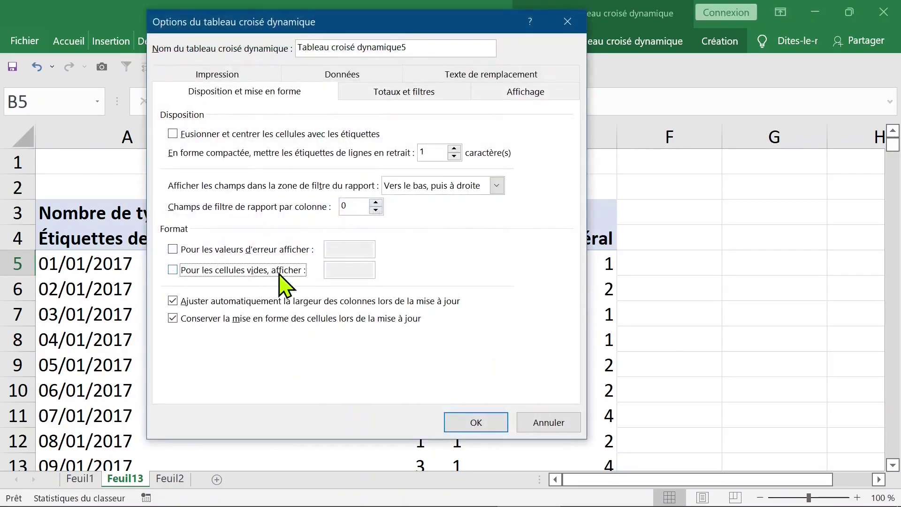
left_click(259, 270)
left_click(359, 271)
type("0")
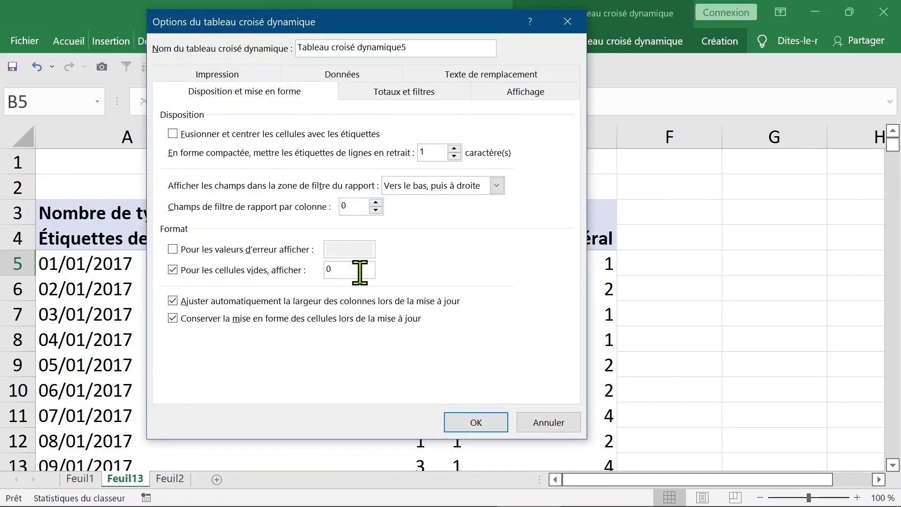
key("Return")
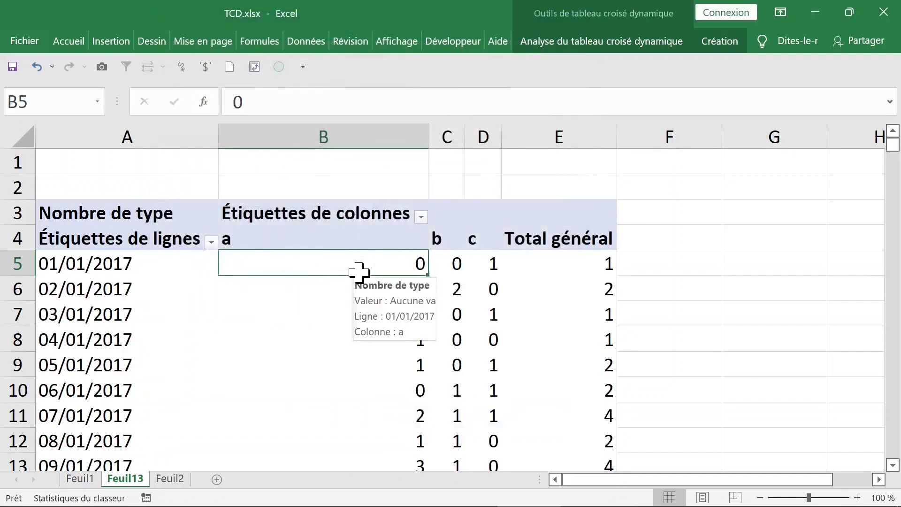
scroll(359, 272, "down", 5)
scroll(359, 273, "down", 6)
scroll(359, 272, "down", 5)
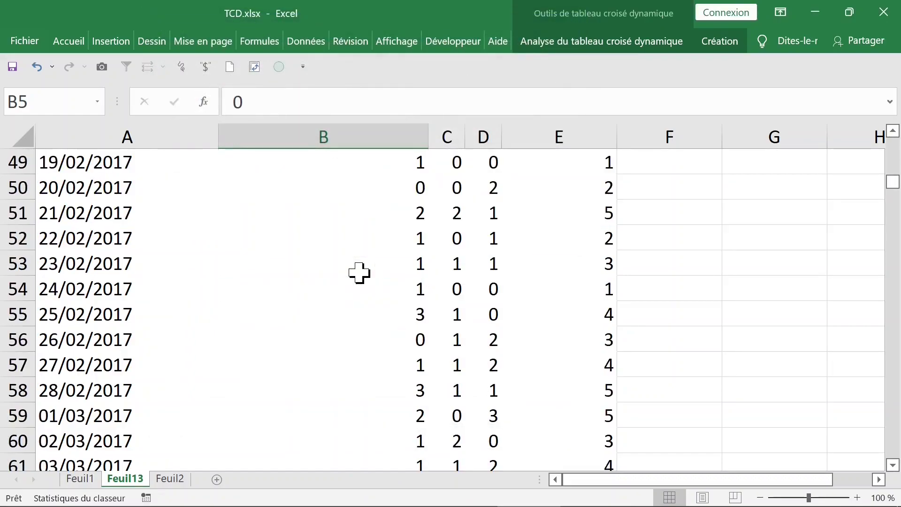
scroll(359, 272, "down", 7)
scroll(360, 273, "down", 6)
scroll(359, 272, "down", 7)
scroll(360, 272, "up", 10)
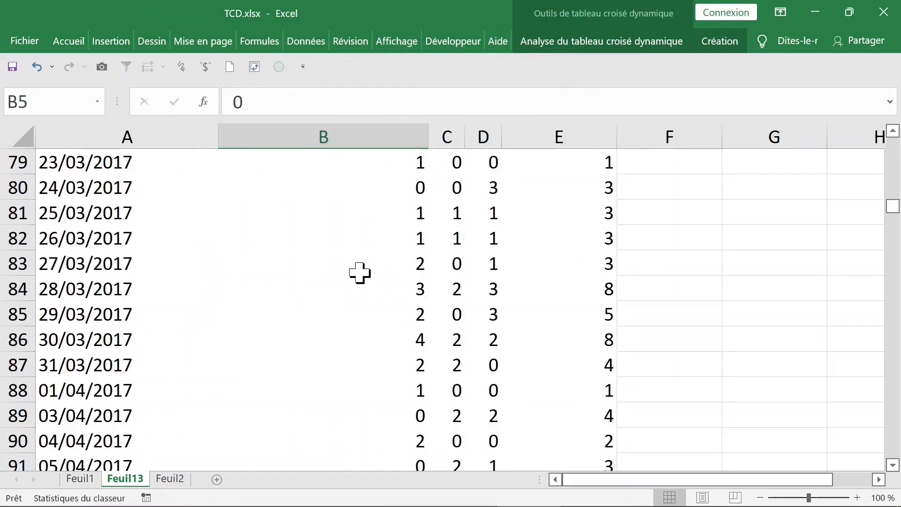
scroll(359, 272, "up", 8)
scroll(360, 272, "up", 10)
scroll(359, 272, "up", 8)
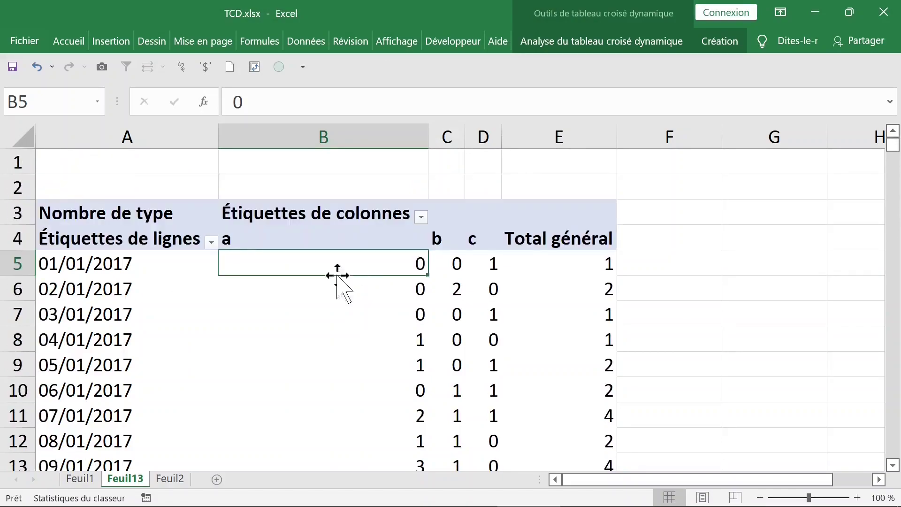
left_click(123, 281)
Step: Group the pivot dates by years only, giving 2017 (1075) and 2018 (160)
left_click(113, 266)
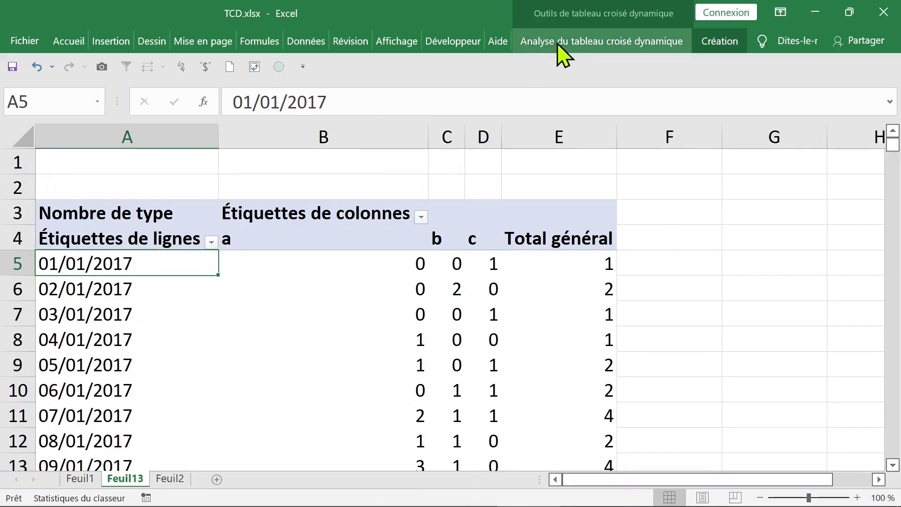
left_click(544, 42)
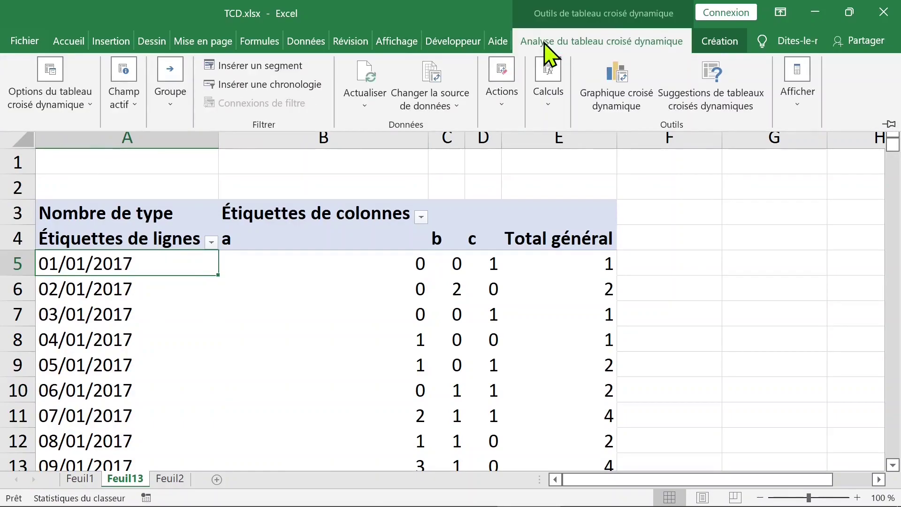
left_click(170, 109)
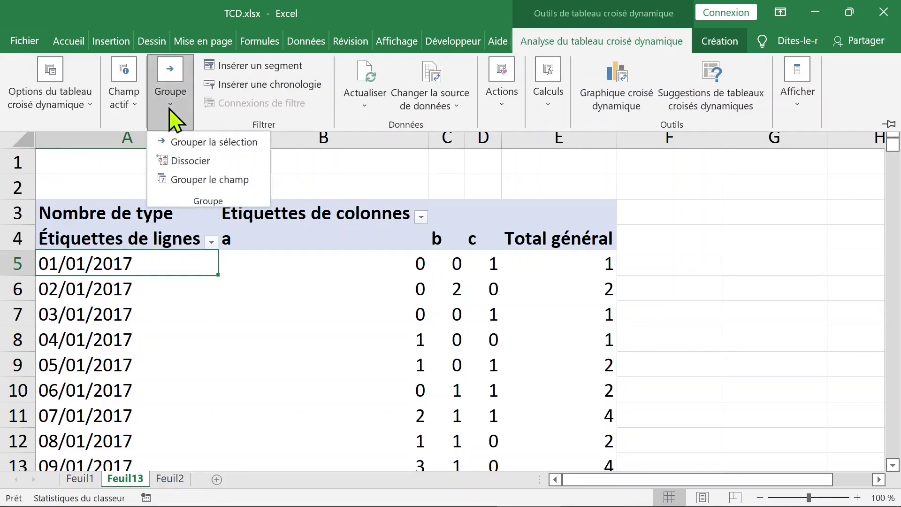
left_click(246, 181)
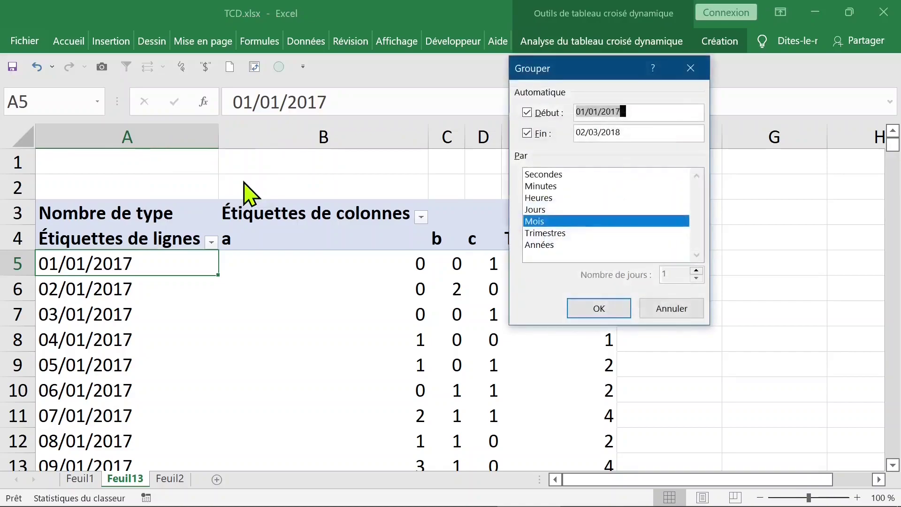
left_click(548, 233)
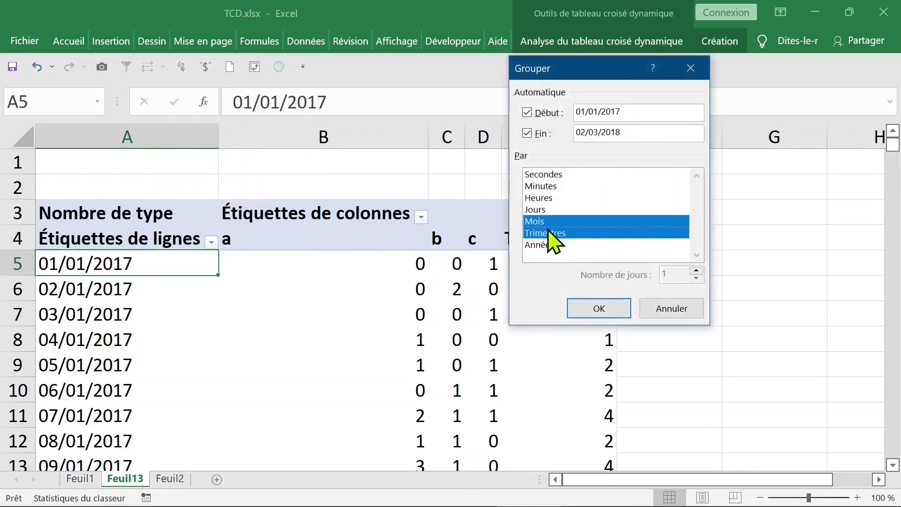
left_click(557, 246)
left_click(562, 222)
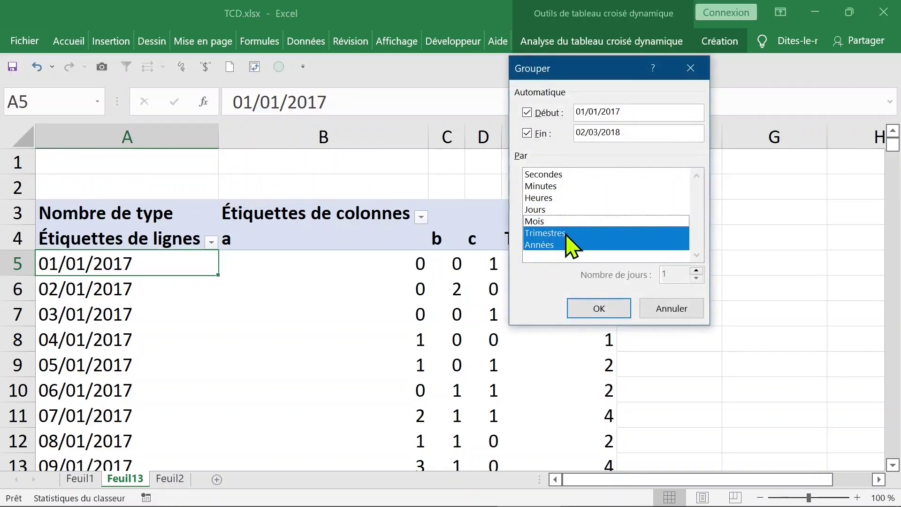
left_click(566, 234)
left_click(597, 310)
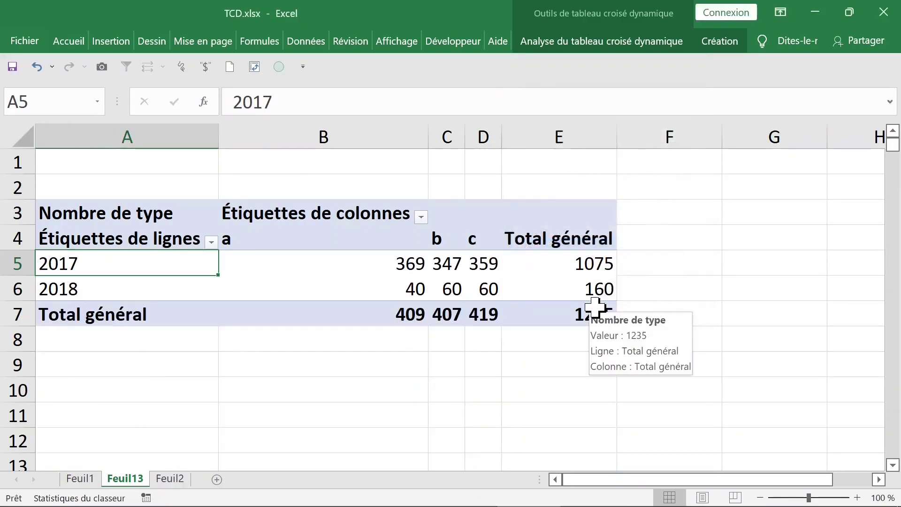
left_click(347, 267)
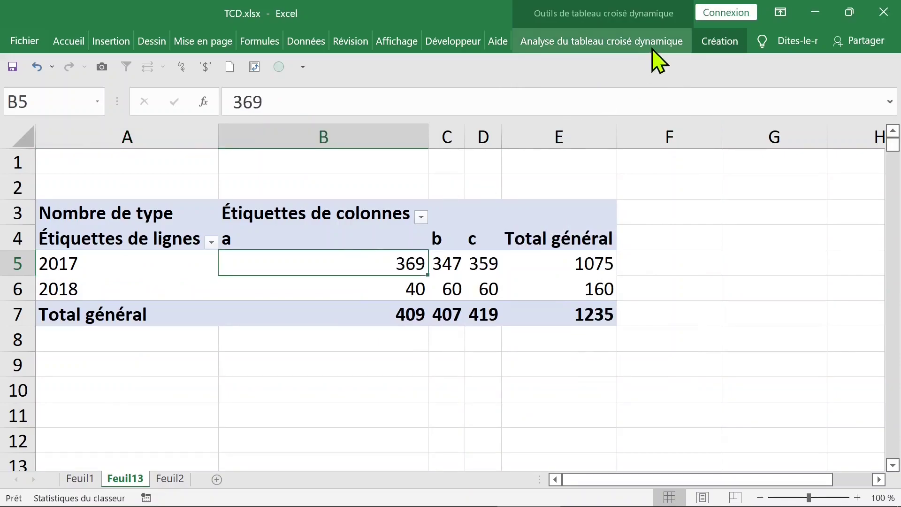
Step: Nest the pivot rows as year, type, then couleur, e.g. 2017 a 369 (black 177, white 192)
left_click(716, 43)
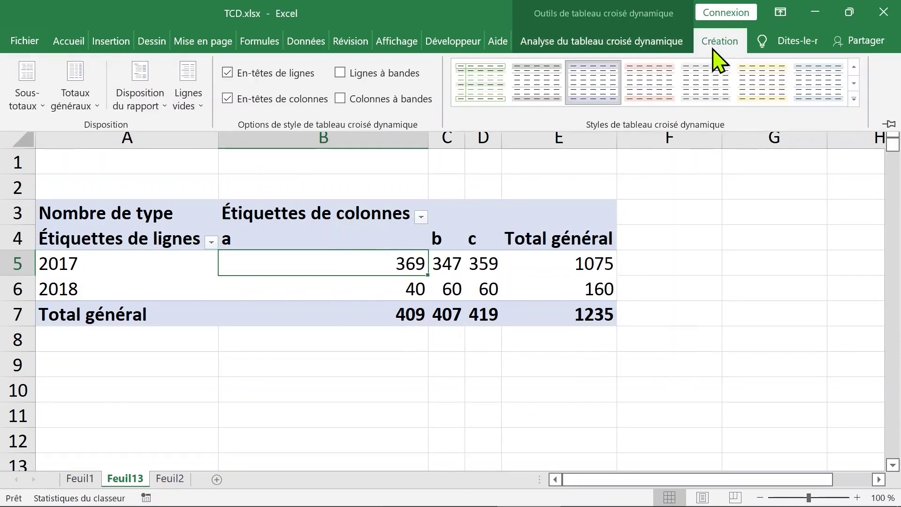
left_click(603, 43)
left_click(798, 89)
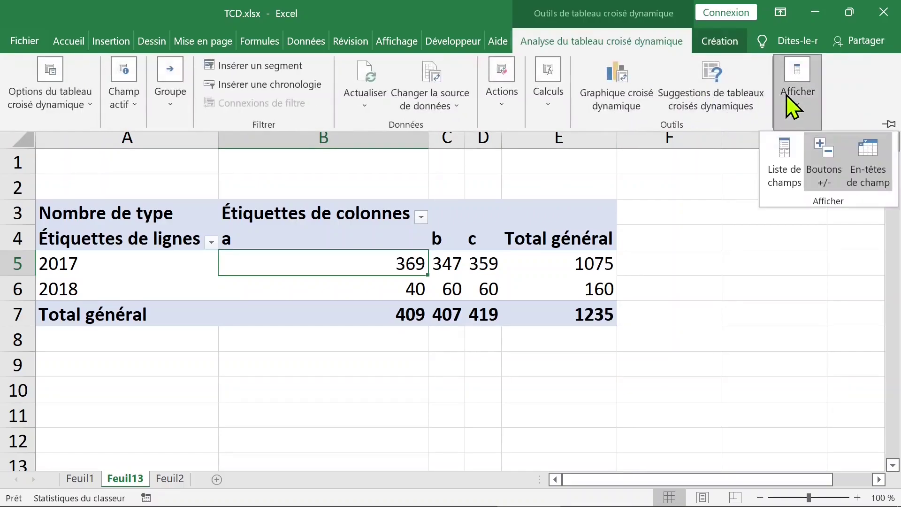
left_click(784, 154)
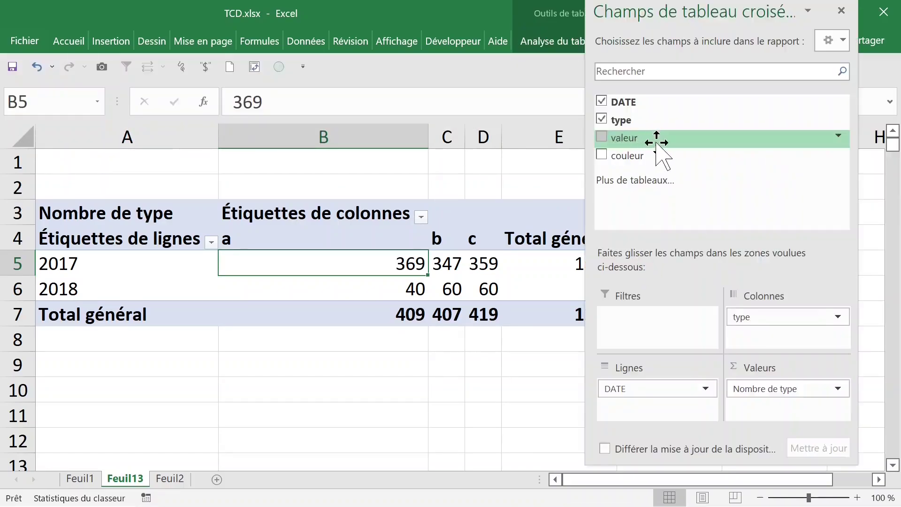
mouse_move(636, 155)
left_mouse_down()
mouse_move(690, 254)
mouse_move(775, 346)
mouse_move(761, 311)
left_mouse_up()
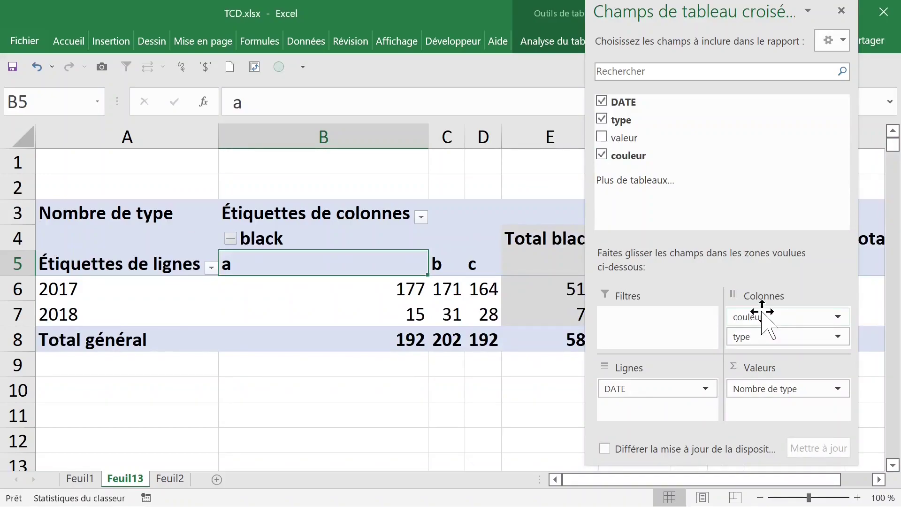
mouse_move(763, 313)
left_mouse_down()
mouse_move(690, 371)
mouse_move(629, 389)
left_mouse_up()
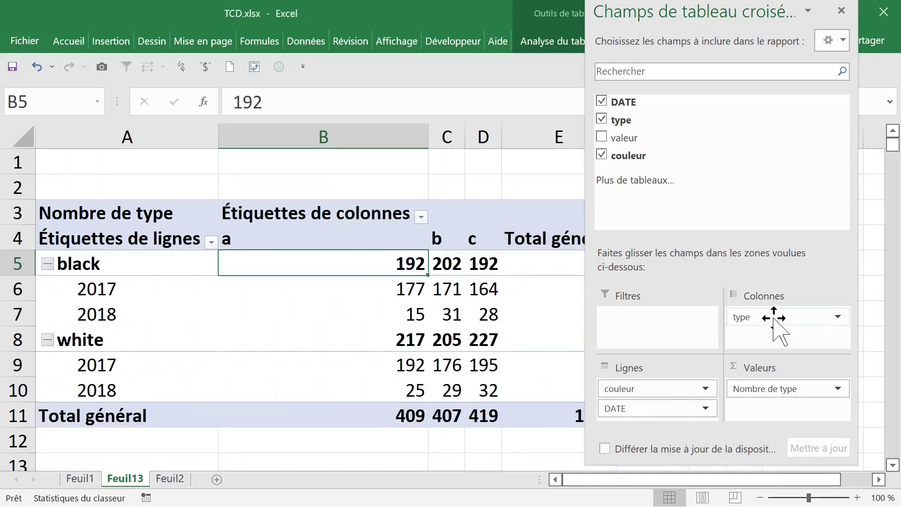
mouse_move(773, 316)
left_mouse_down()
mouse_move(662, 401)
mouse_move(633, 367)
left_mouse_up()
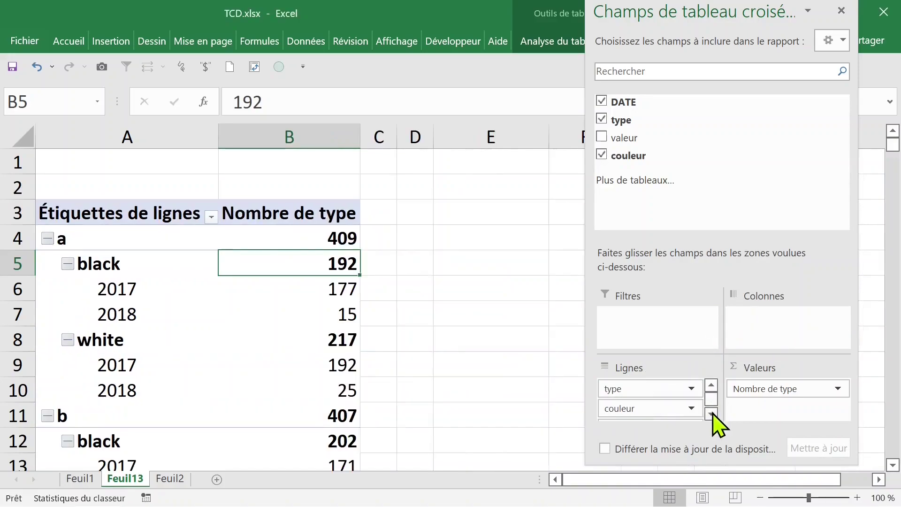
left_click(712, 414)
left_click_drag(664, 415, 664, 413)
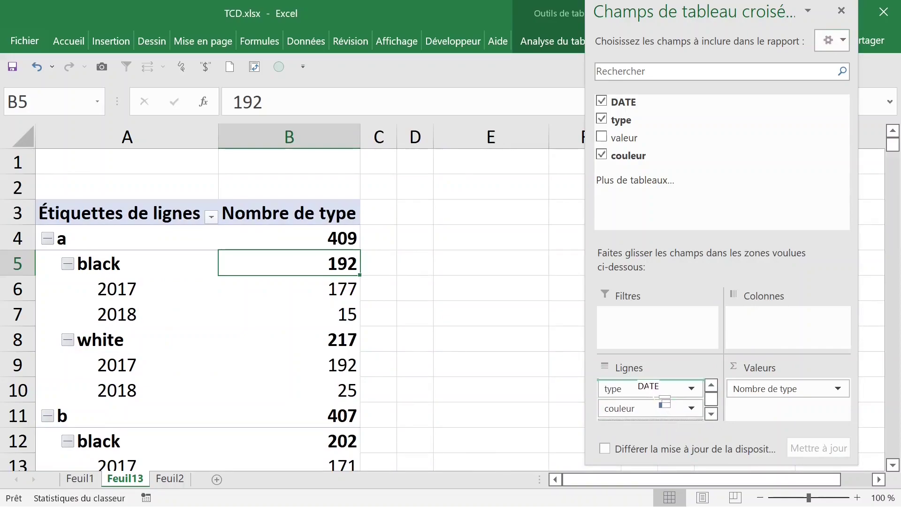
left_click_drag(655, 398, 650, 389)
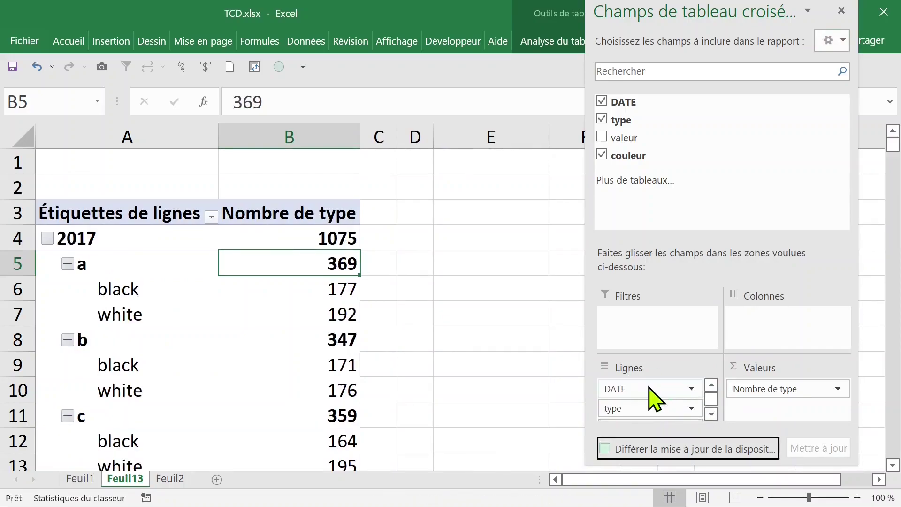
left_click(294, 294)
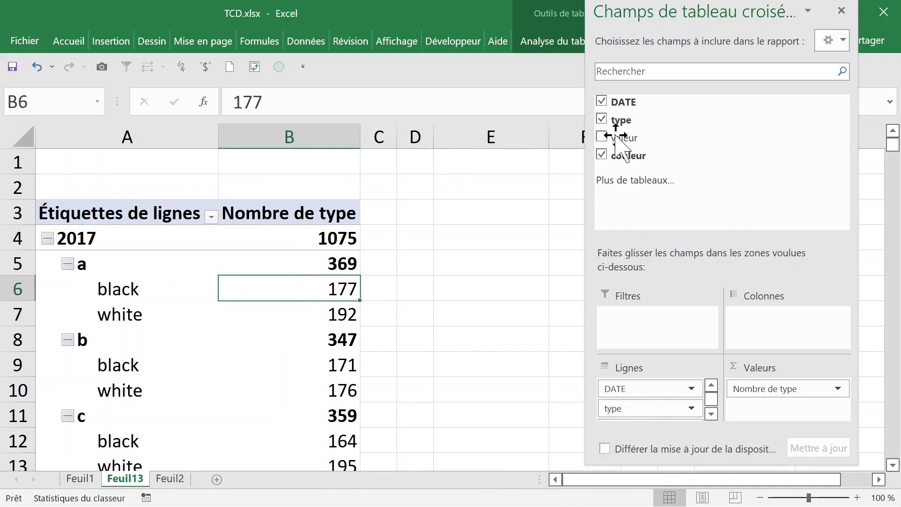
left_click(842, 10)
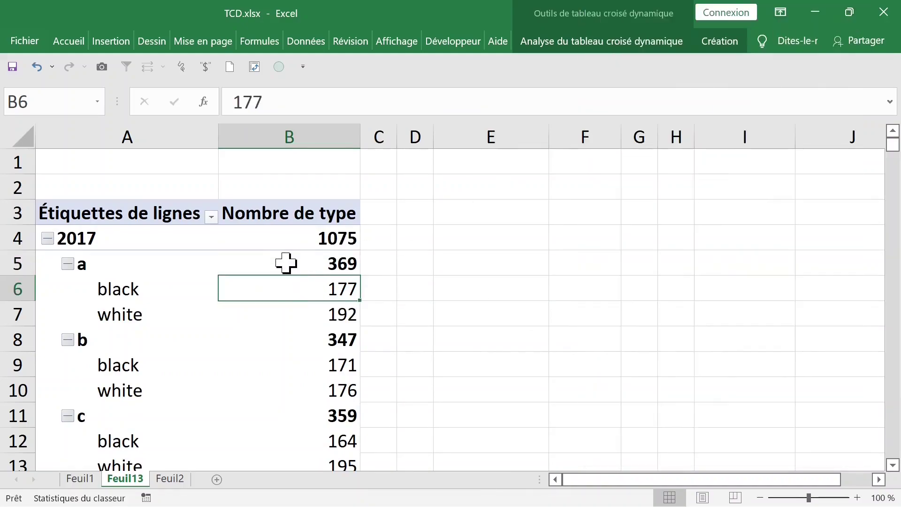
mouse_move(289, 263)
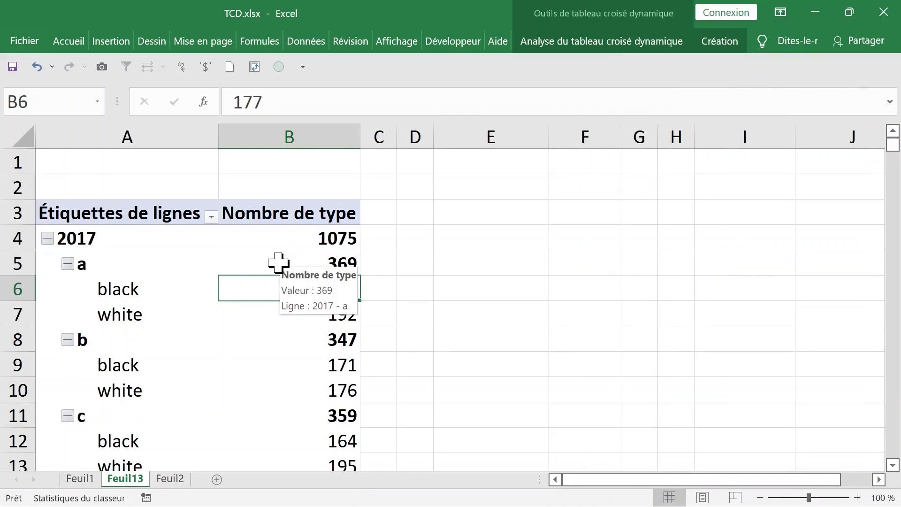
left_click(279, 263)
left_click(732, 42)
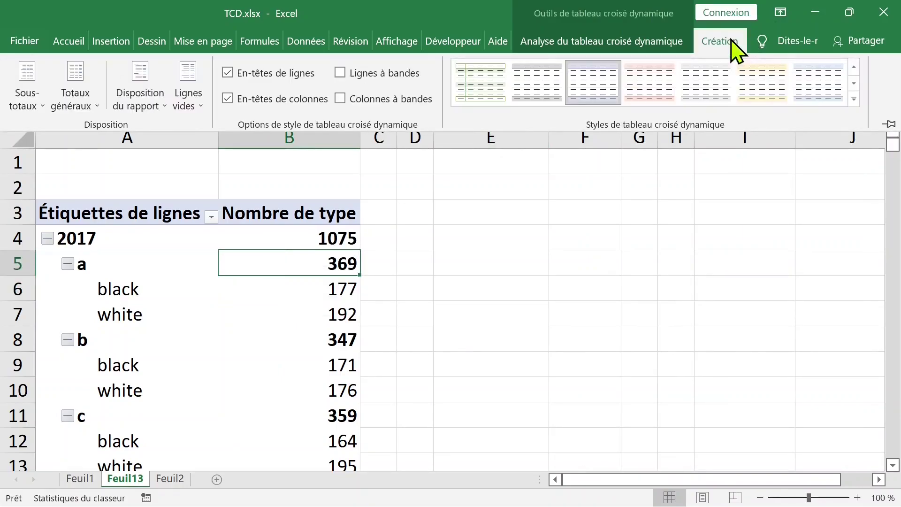
left_click(157, 119)
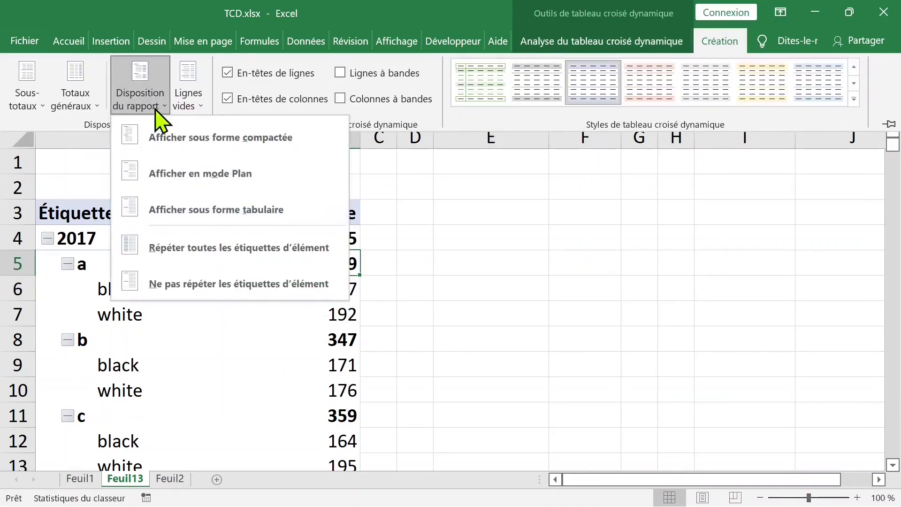
left_click(201, 209)
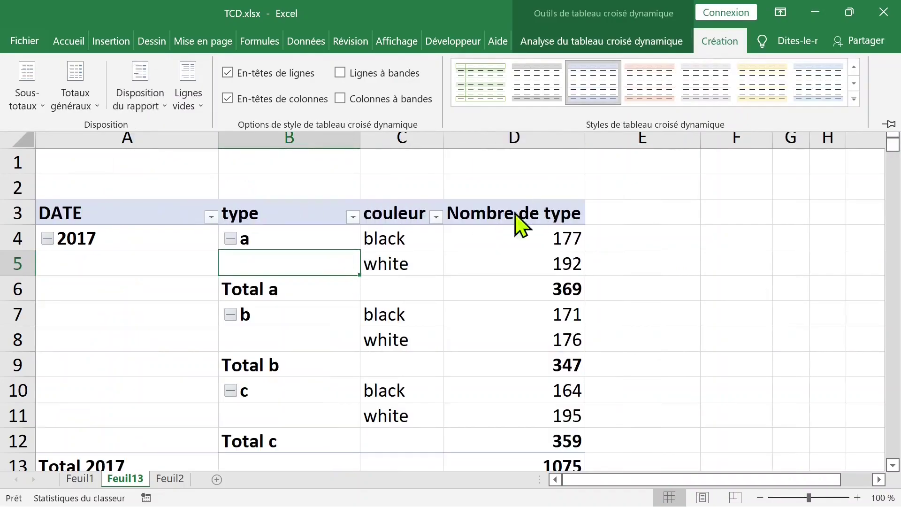
left_click(159, 258)
left_click(146, 261)
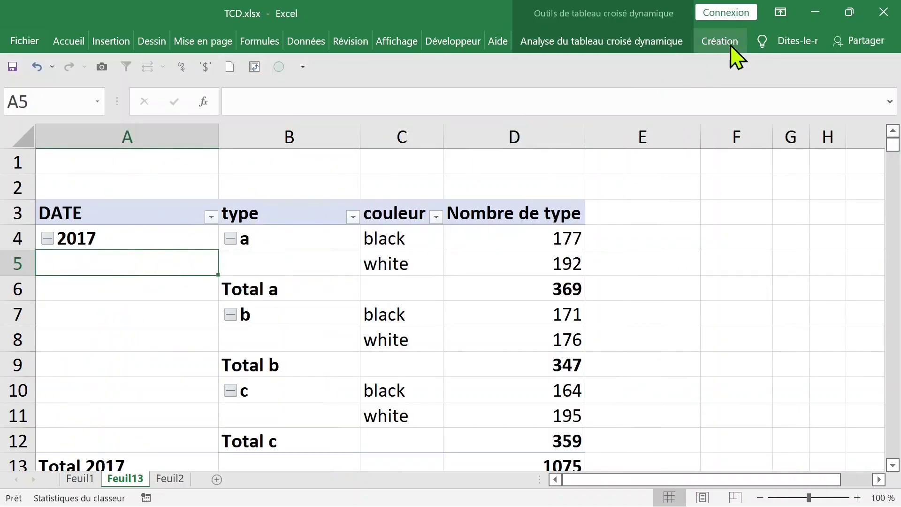
left_click(720, 41)
left_click(150, 114)
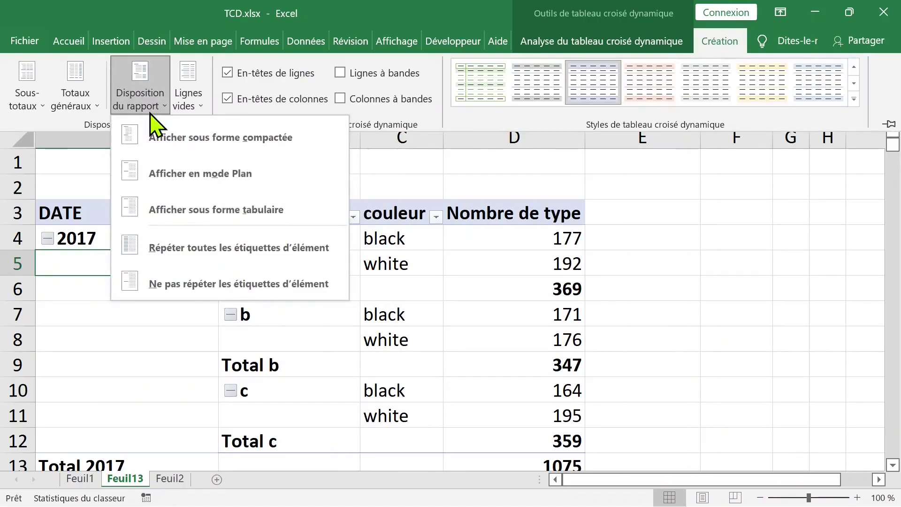
left_click(197, 251)
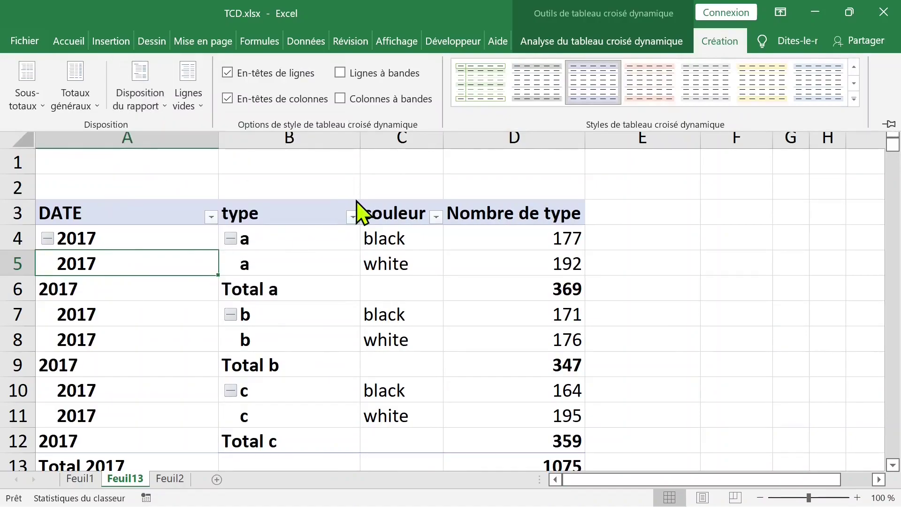
left_click(214, 270)
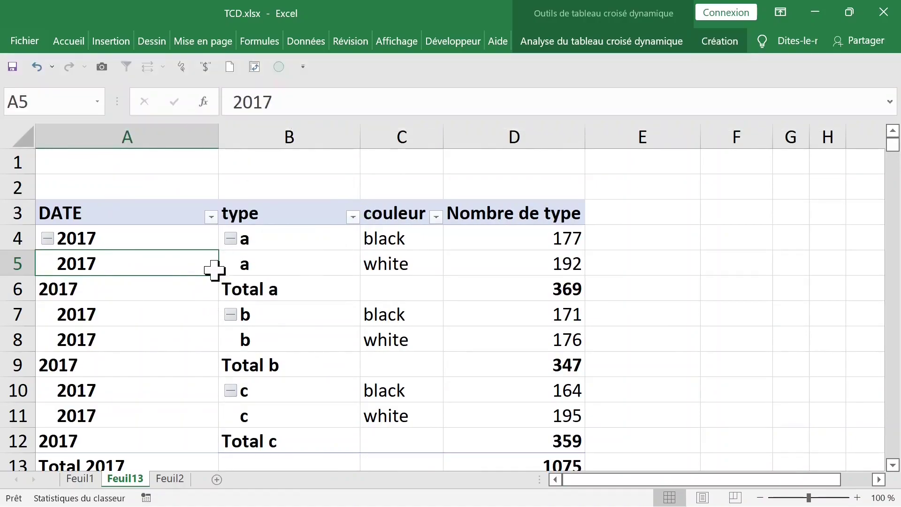
left_click(254, 243)
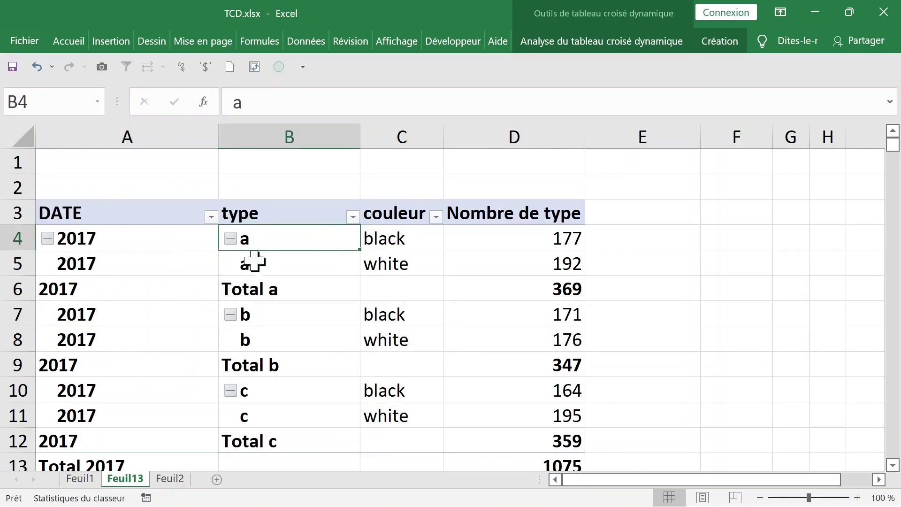
left_click(258, 289)
left_click_drag(526, 292, 87, 290)
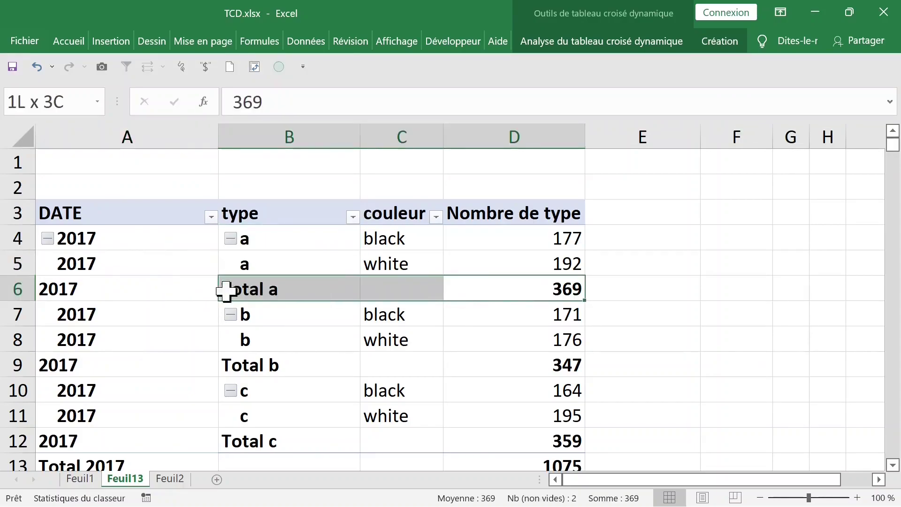
left_click(254, 287)
left_click(239, 243)
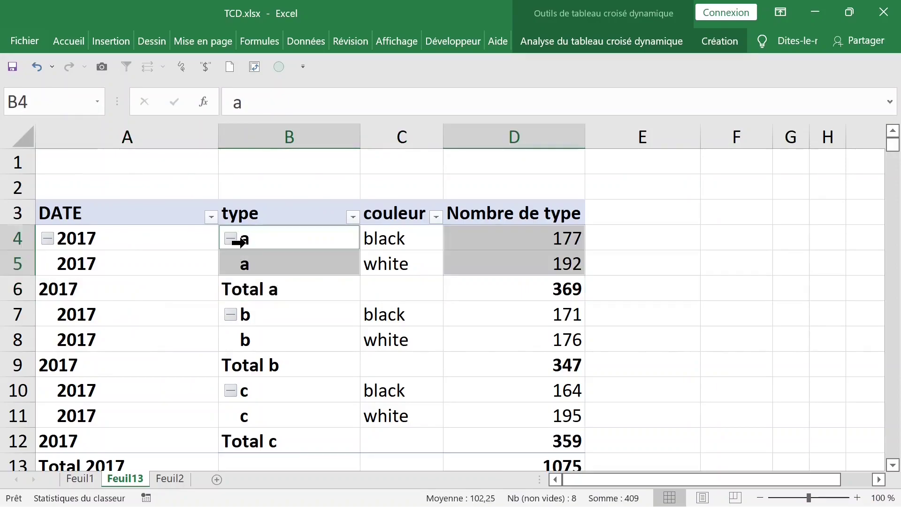
left_click(232, 314)
left_click(87, 313)
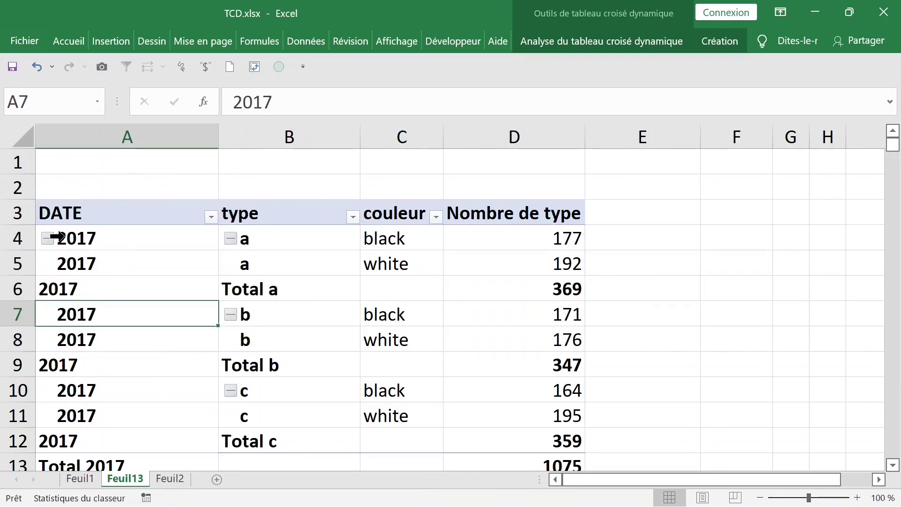
left_click(68, 237)
left_click(54, 239)
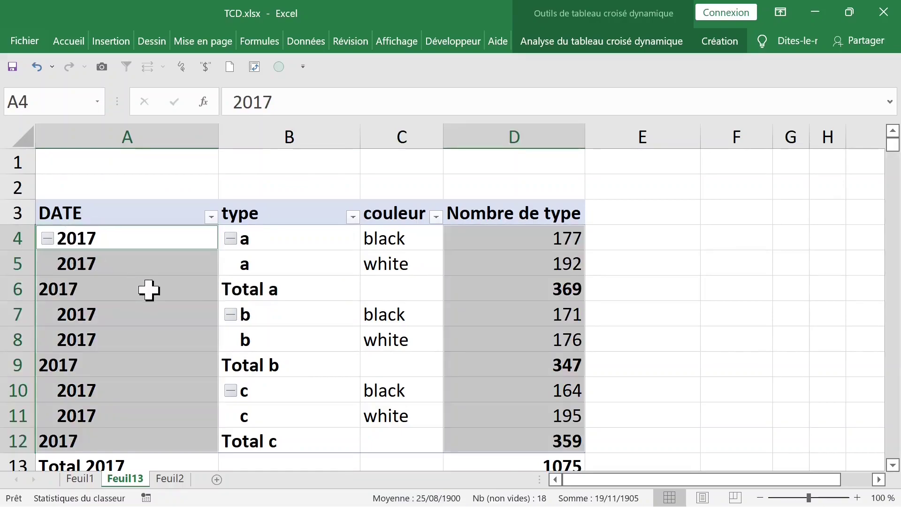
scroll(149, 290, "down", 1)
scroll(150, 291, "up", 1)
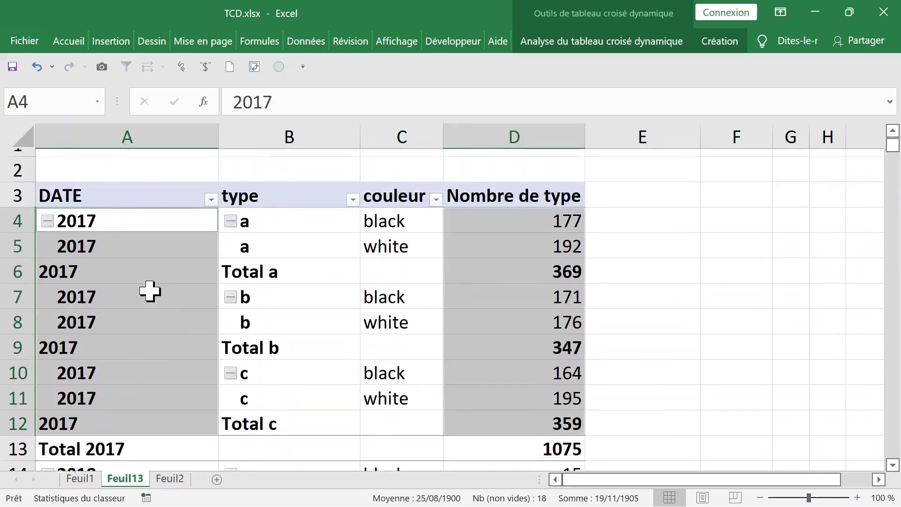
left_click(151, 290)
left_click(152, 240)
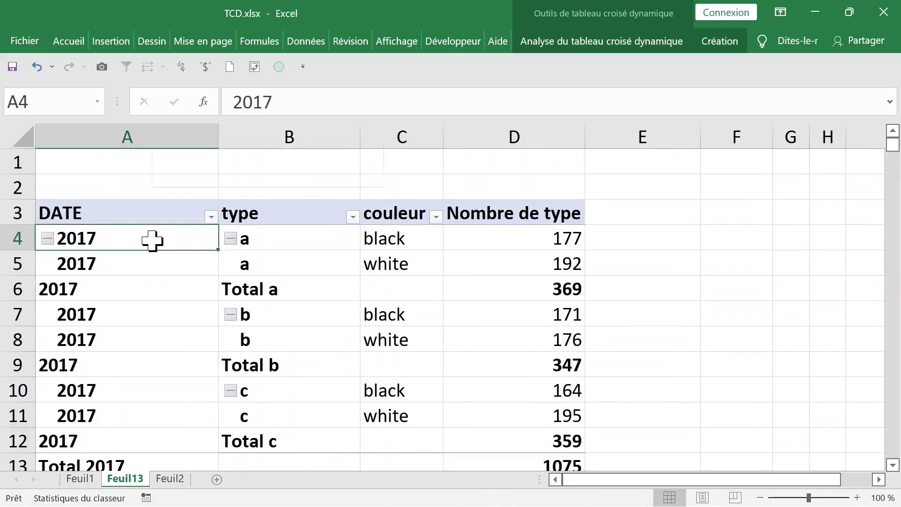
right_click(154, 243)
Step: Put DATE and couleur in rows and types a, b, c in columns, e.g. 2017 black 512
left_click(226, 493)
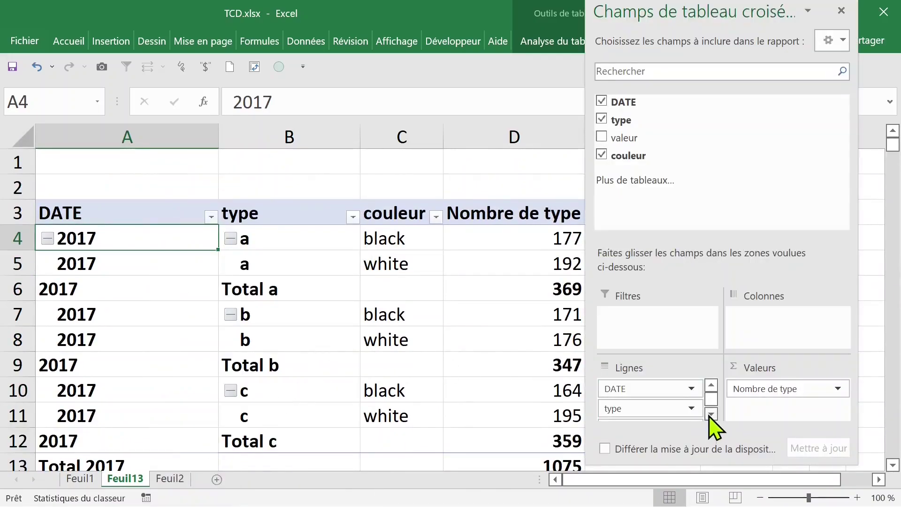
mouse_move(646, 390)
left_mouse_down()
mouse_move(770, 331)
mouse_move(758, 321)
left_mouse_up()
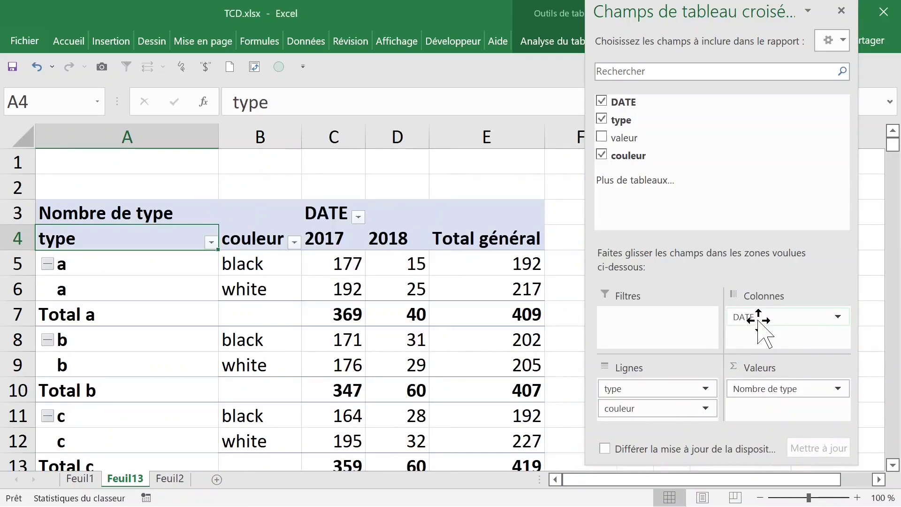
mouse_move(763, 321)
left_mouse_down()
mouse_move(659, 389)
mouse_move(773, 339)
mouse_move(759, 328)
left_mouse_up()
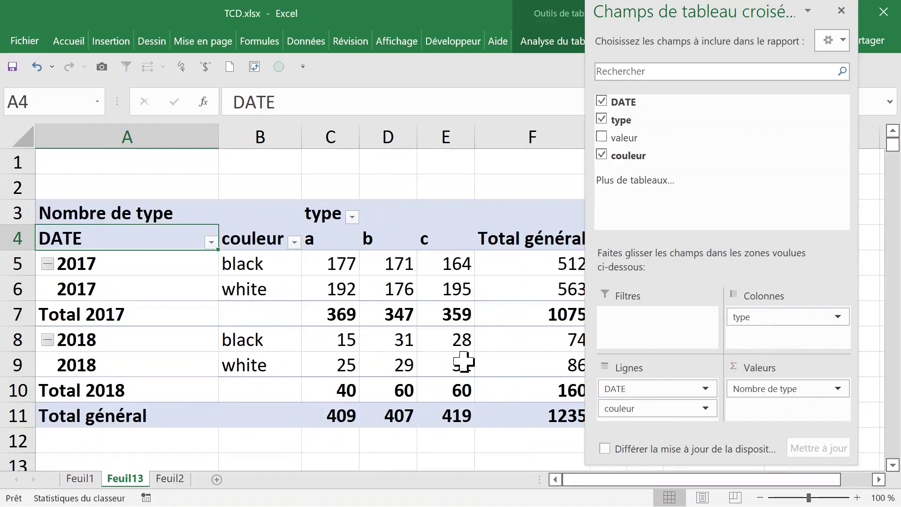
left_click(460, 345)
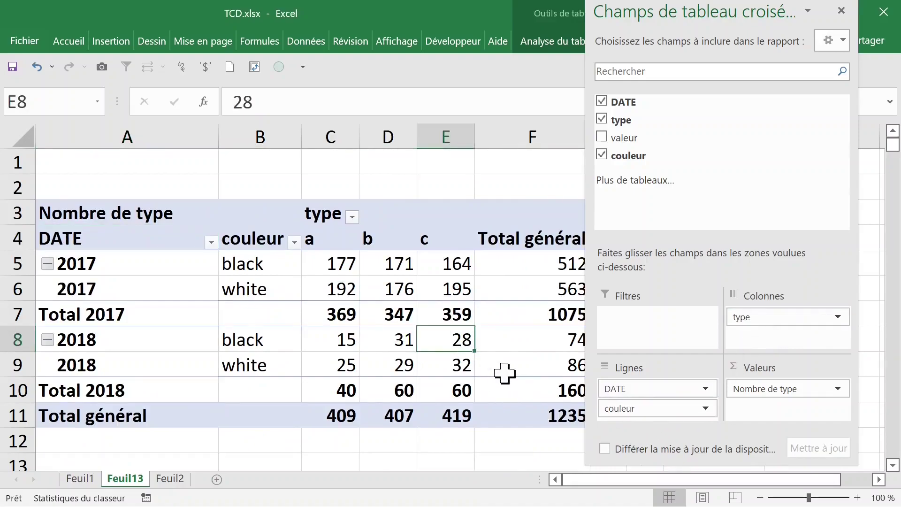
left_click(842, 10)
Step: Repeatedly collapse and expand the 2017 and 2018 groups, ending with both collapsed
left_click(560, 256)
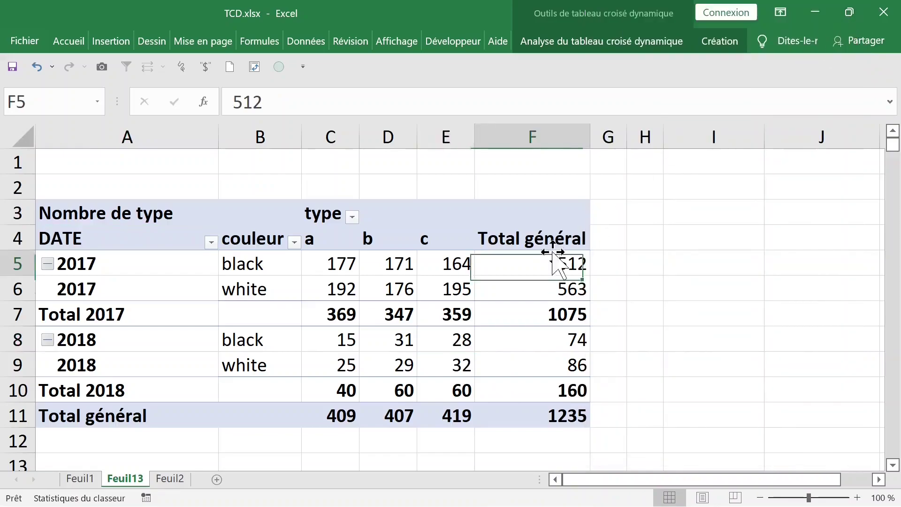
left_click(81, 264)
left_click(47, 264)
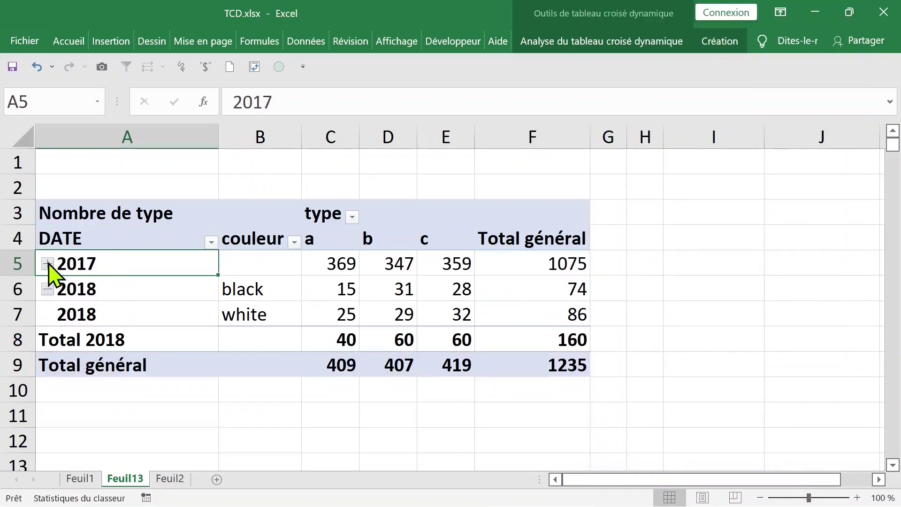
left_click(47, 264)
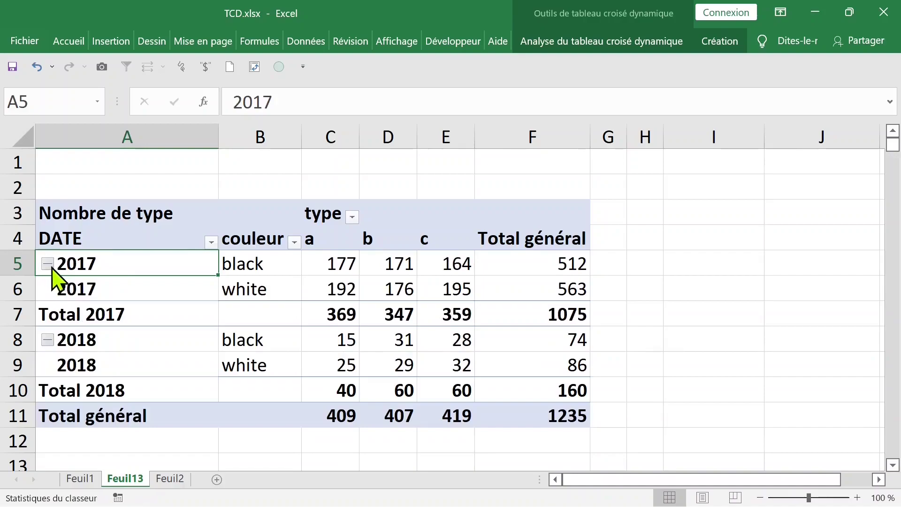
left_click(47, 264)
left_click(47, 289)
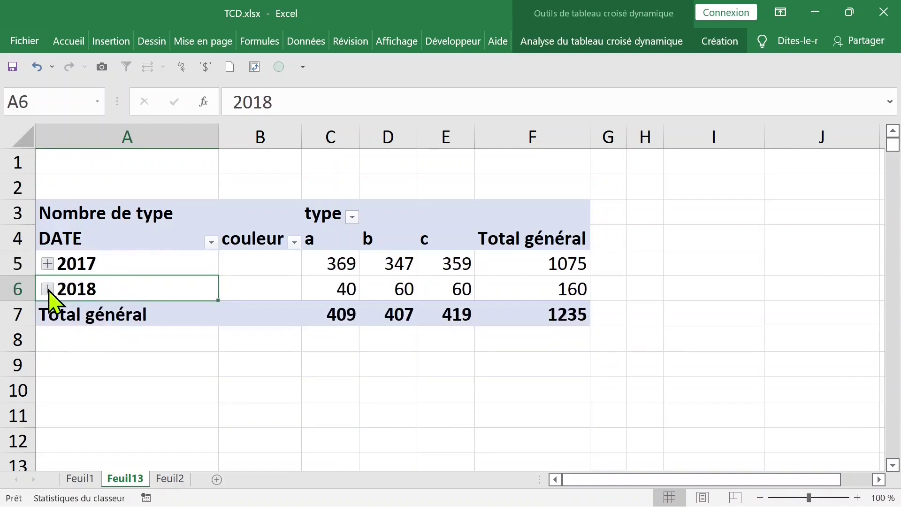
left_click(48, 289)
left_click(48, 289)
left_click(47, 289)
left_click(48, 289)
Step: Expand 2017 and 2018 back into their black and white rows
left_click(48, 263)
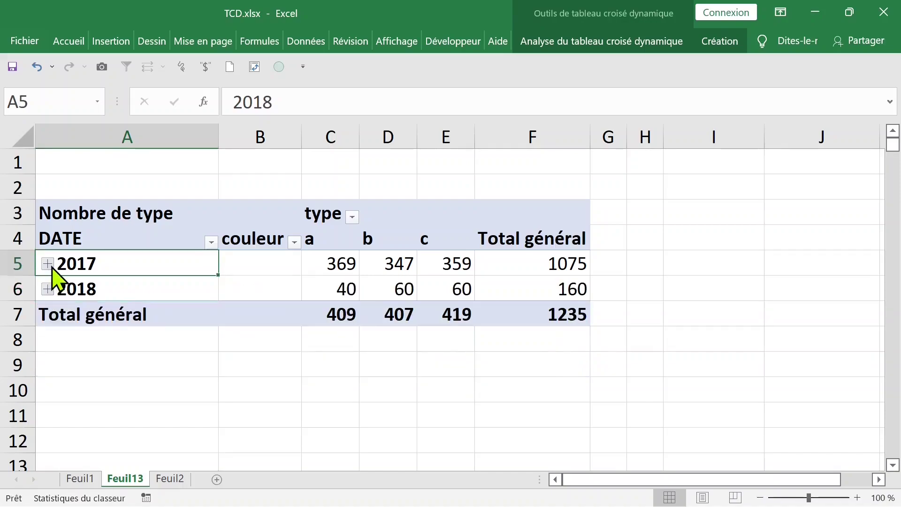
left_click(48, 264)
left_click(47, 265)
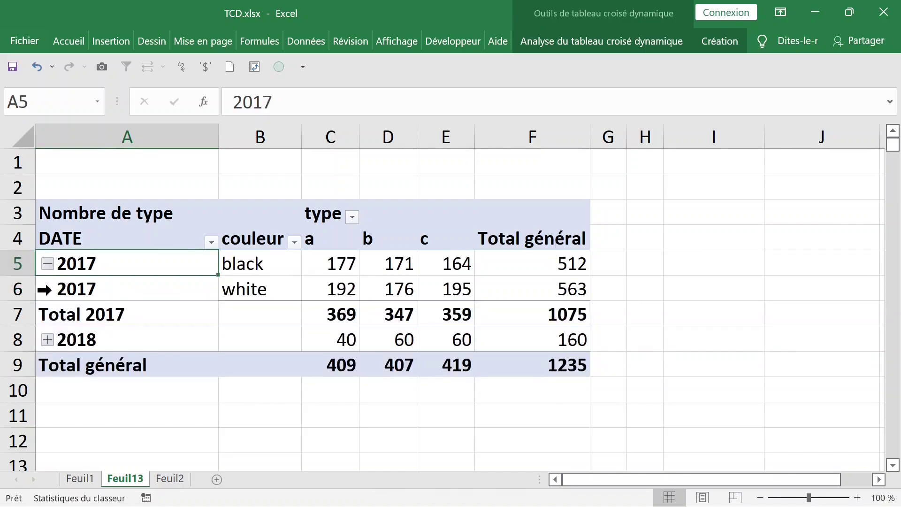
left_click(47, 340)
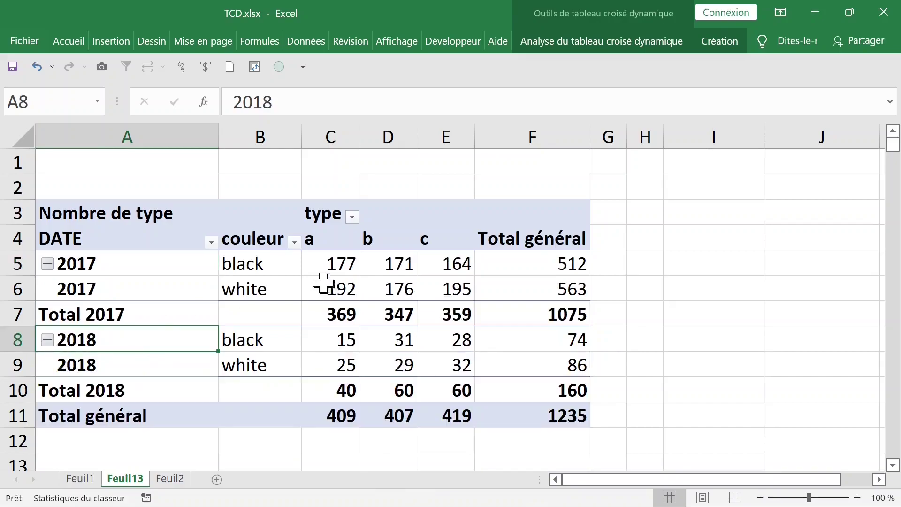
Step: Select the couleur labels and bring up the pivot table analysis tools
left_click(281, 277)
left_click(279, 270)
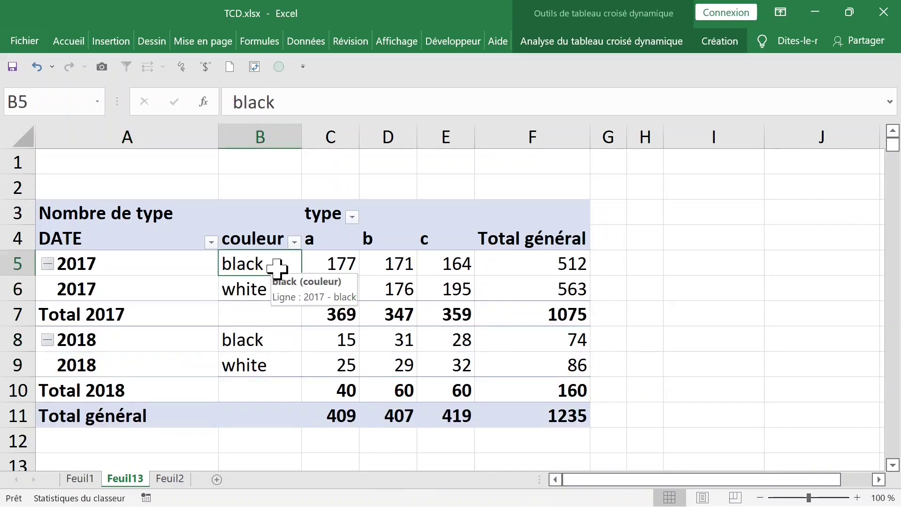
left_click(719, 41)
left_click(664, 43)
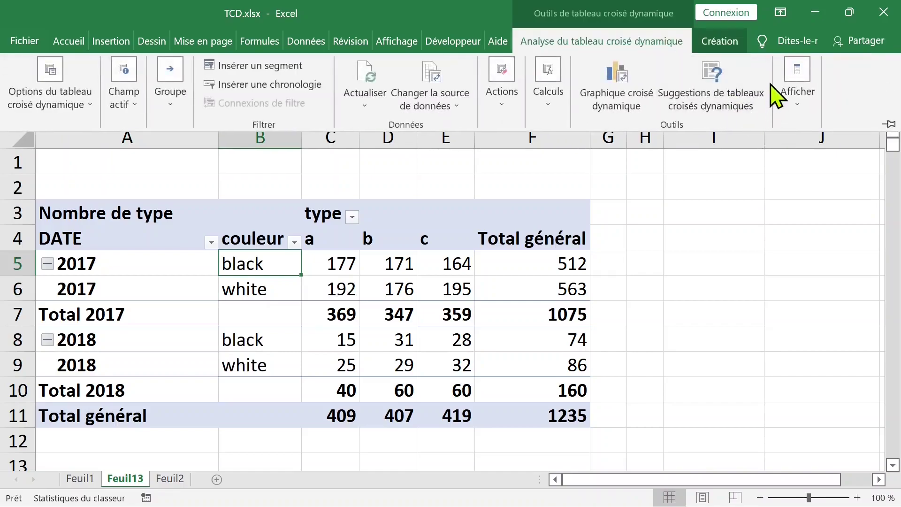
Step: Show the field list and move couleur into the pivot's report filter
left_click(791, 88)
left_click(782, 153)
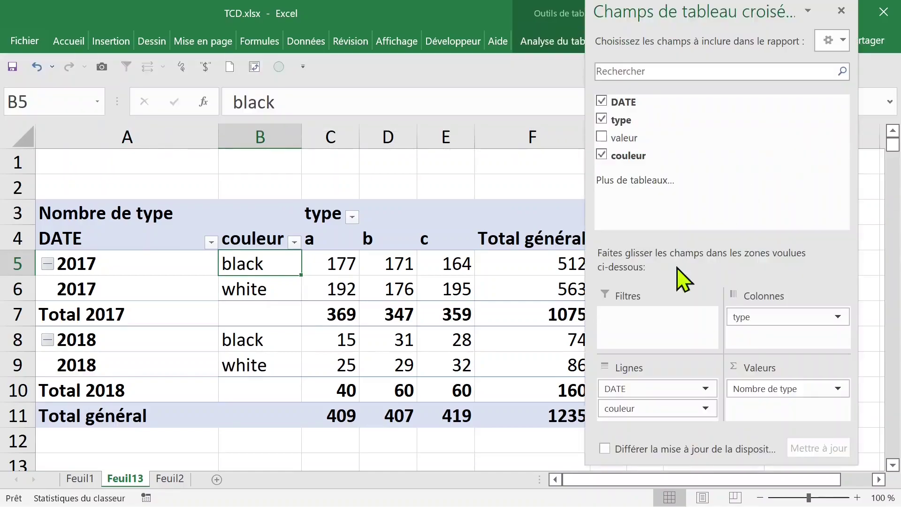
mouse_move(658, 409)
left_mouse_down()
mouse_move(780, 344)
mouse_move(765, 316)
mouse_move(665, 338)
left_mouse_up()
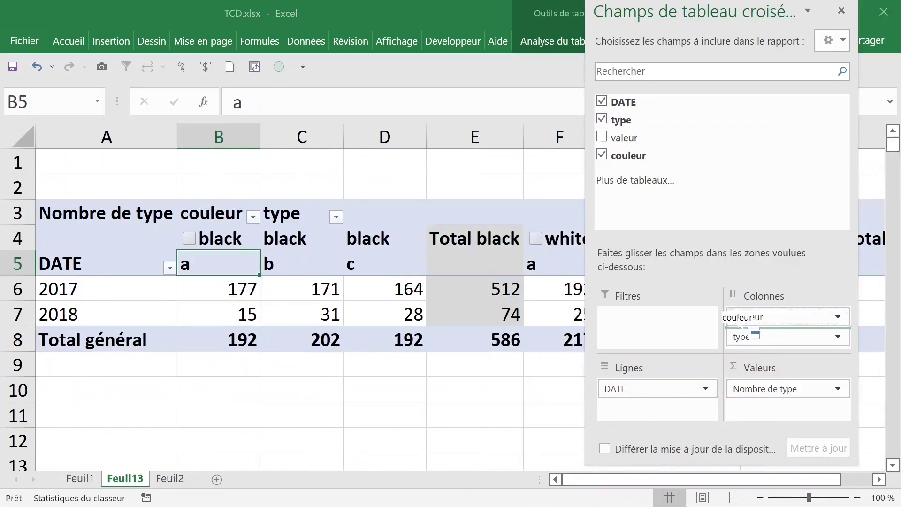
left_click(203, 243)
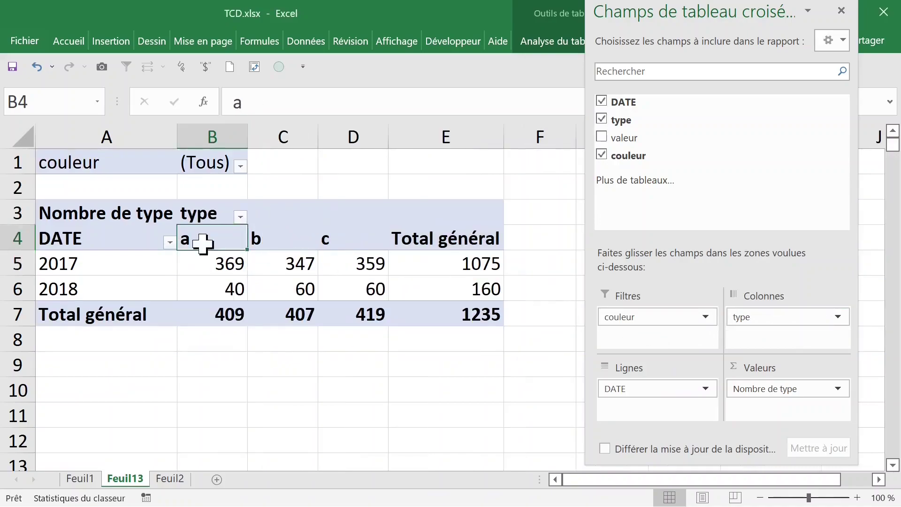
Step: Filter couleur to black, then change the filter to white only
left_click(241, 166)
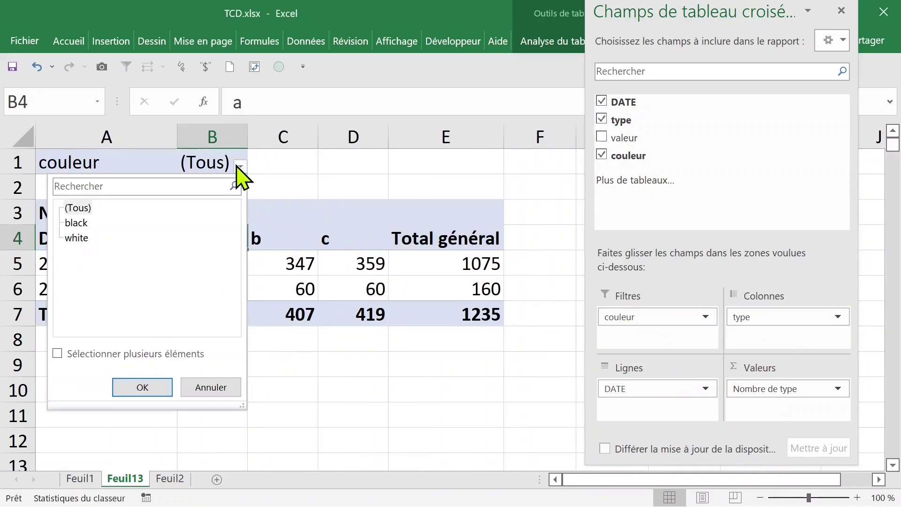
left_click(76, 223)
left_click(142, 387)
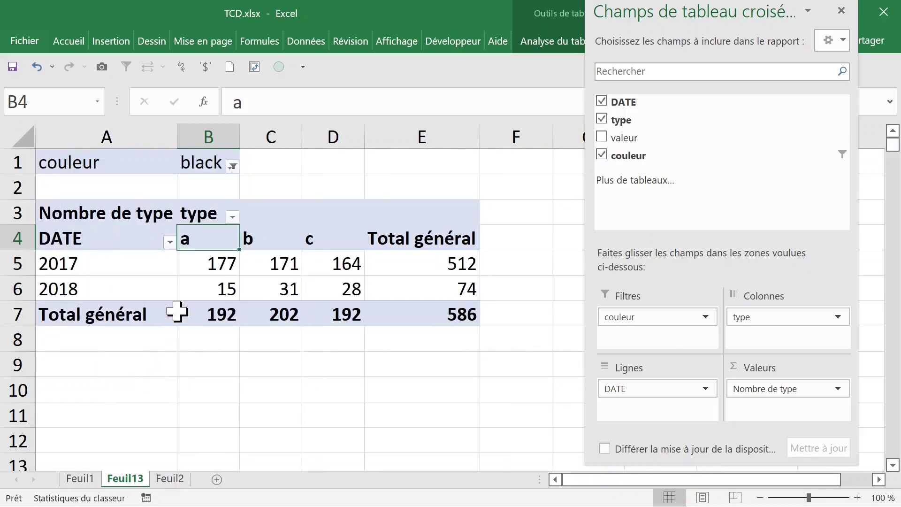
left_click(231, 167)
left_click(69, 238)
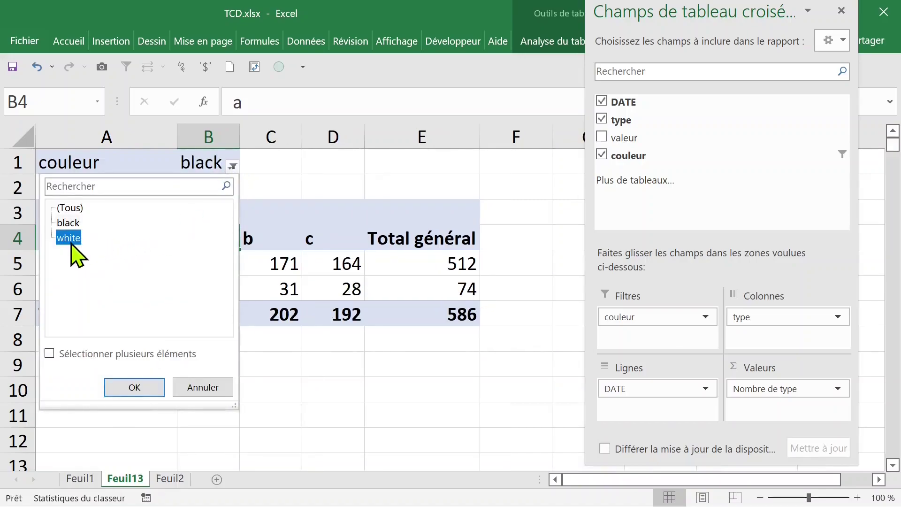
left_click(137, 388)
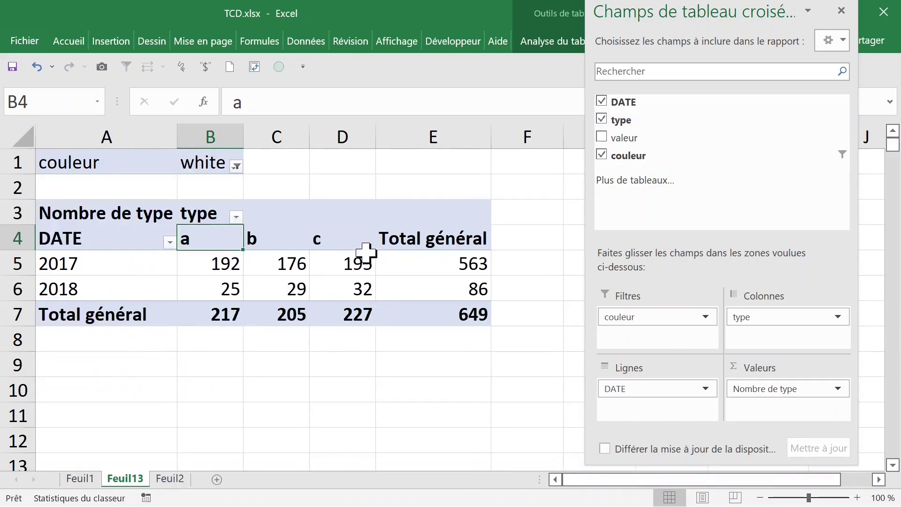
Step: Move couleur from the filter into rows and remove DATE, leaving couleur rows by type a, b, c
left_click_drag(753, 319, 752, 319)
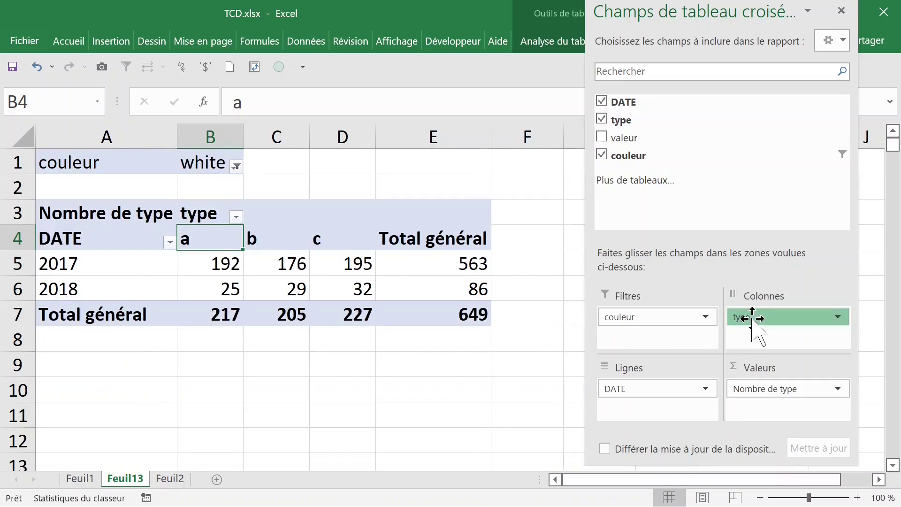
mouse_move(684, 318)
left_mouse_down()
mouse_move(683, 394)
mouse_move(675, 392)
left_mouse_up()
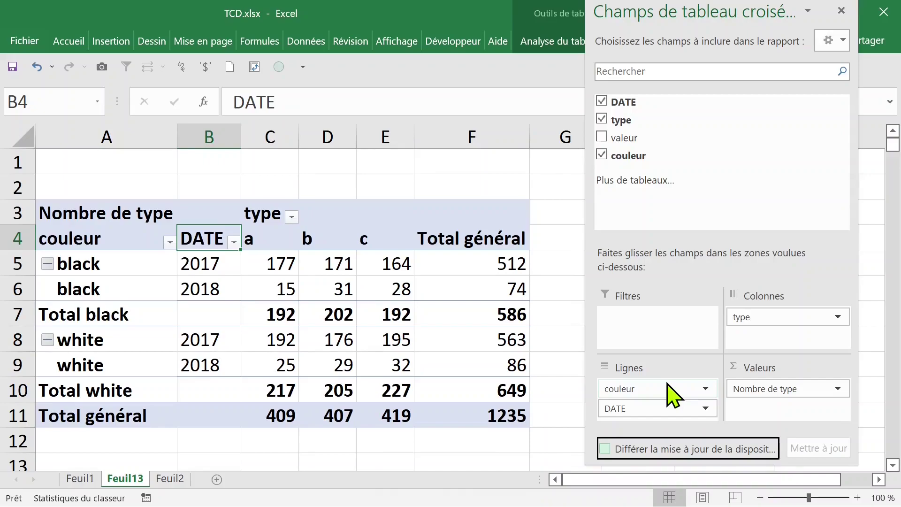
left_click(651, 409)
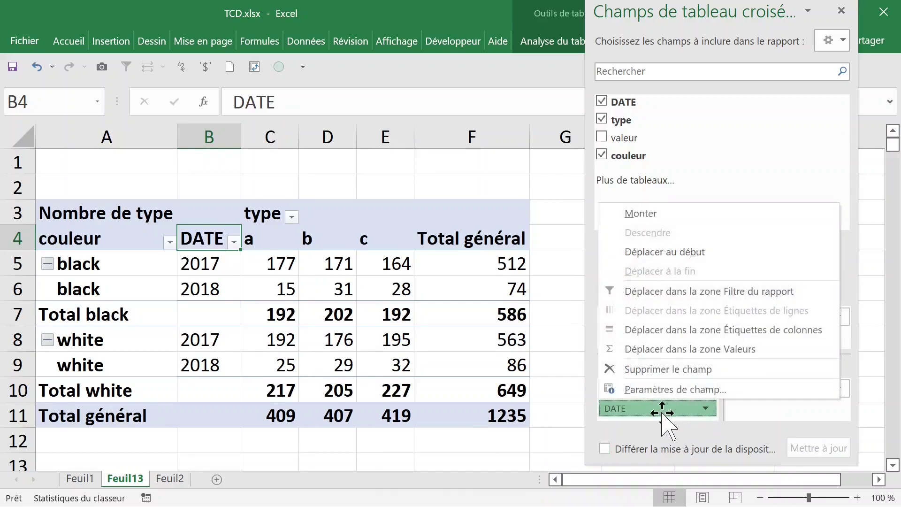
left_click(659, 411)
left_click_drag(660, 412, 459, 354)
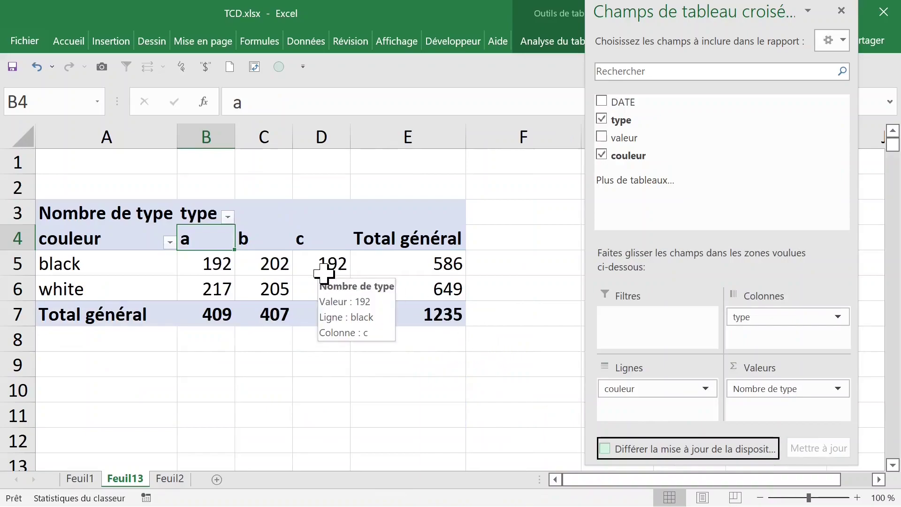
left_click(324, 271)
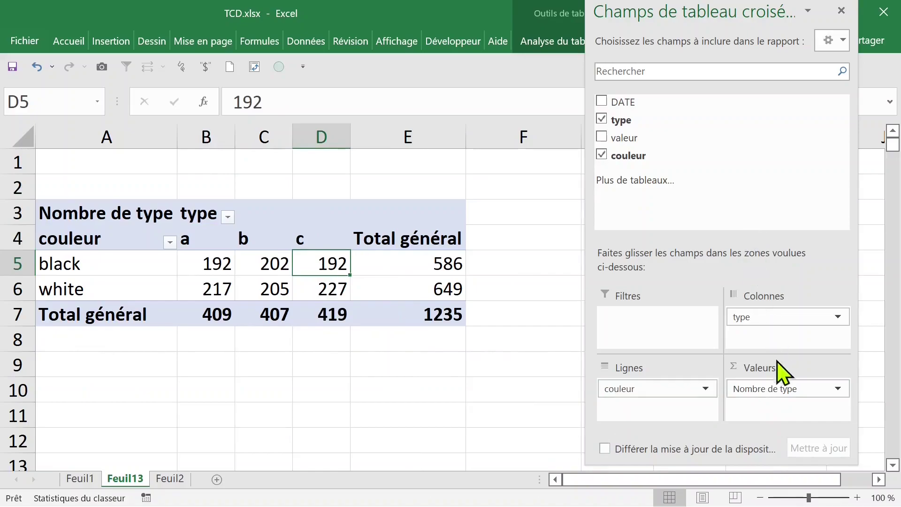
Step: Replace the type count with a sum of valeur in the pivot's values
mouse_move(765, 389)
left_mouse_down()
mouse_move(614, 408)
mouse_move(459, 376)
left_mouse_up()
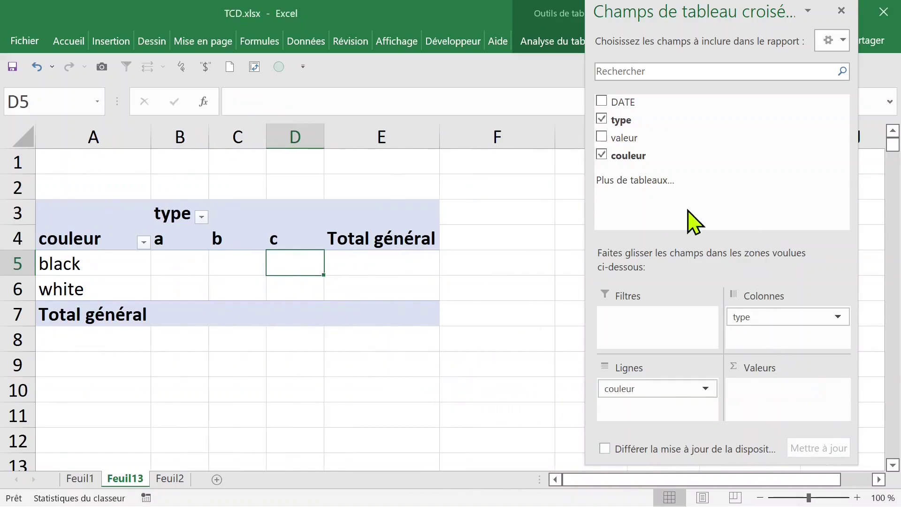
left_click_drag(644, 141, 742, 394)
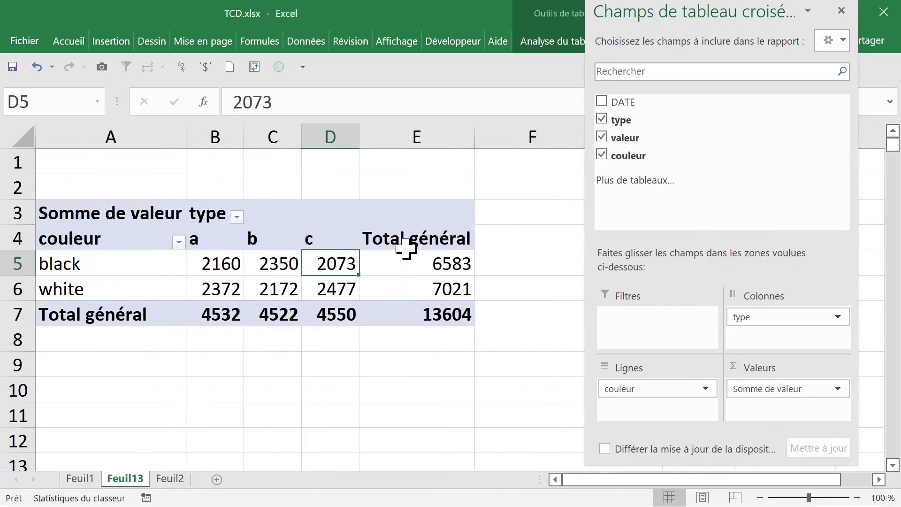
left_click(140, 214)
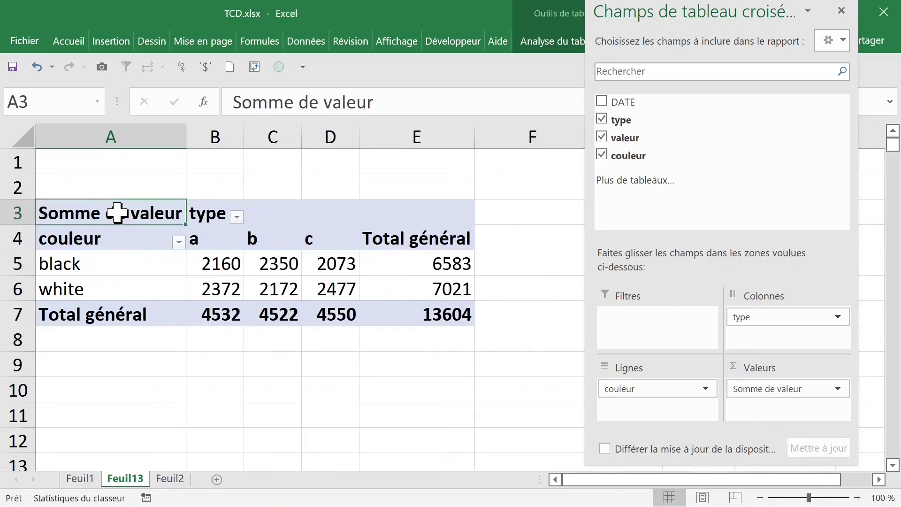
double_click(120, 218)
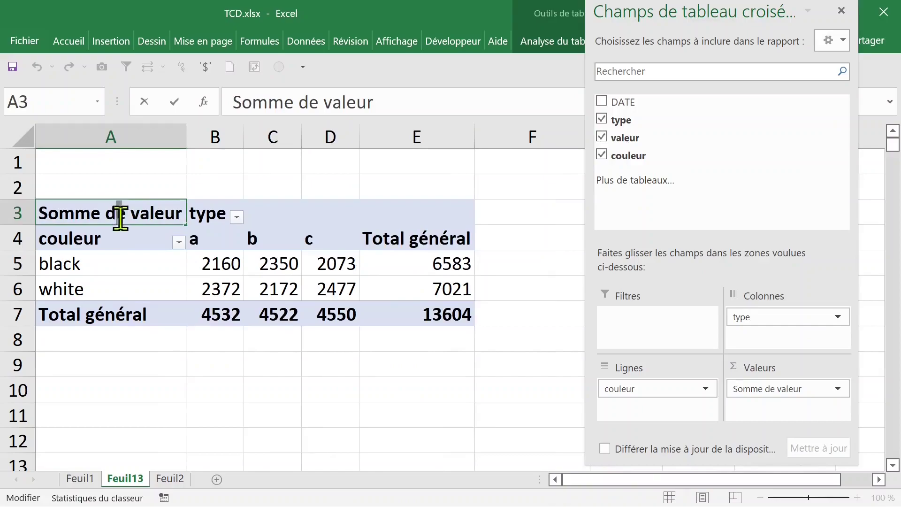
left_click(101, 237)
double_click(105, 239)
left_click(203, 215)
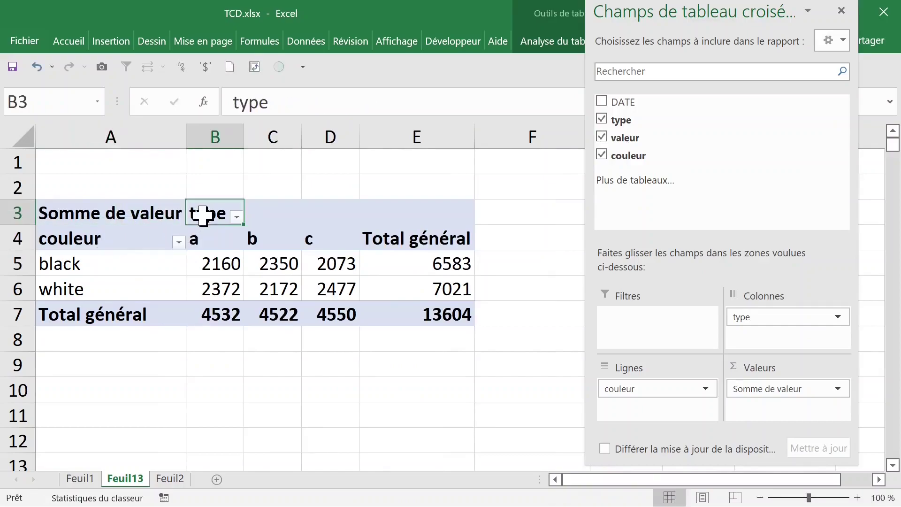
left_click(208, 336)
left_click(221, 263)
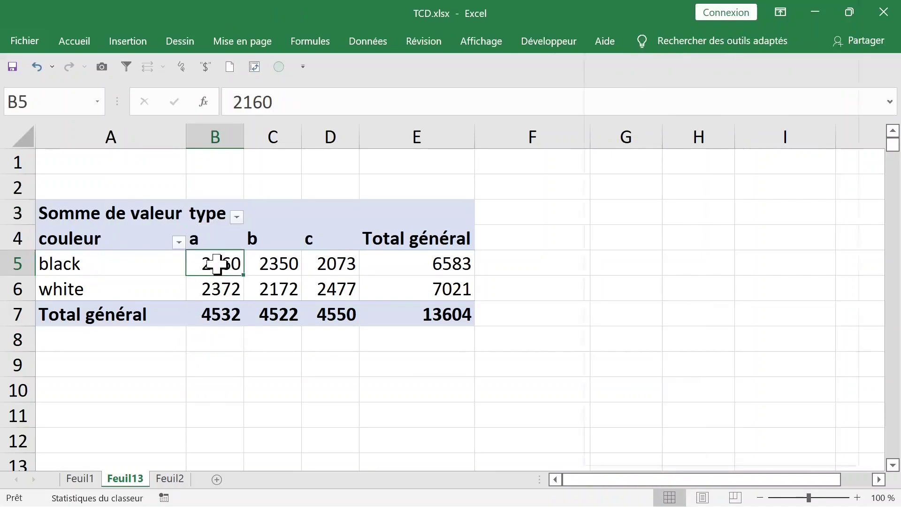
Step: Summarise valeur by Max, then Min, and finally Moyenne (average)
right_click(220, 274)
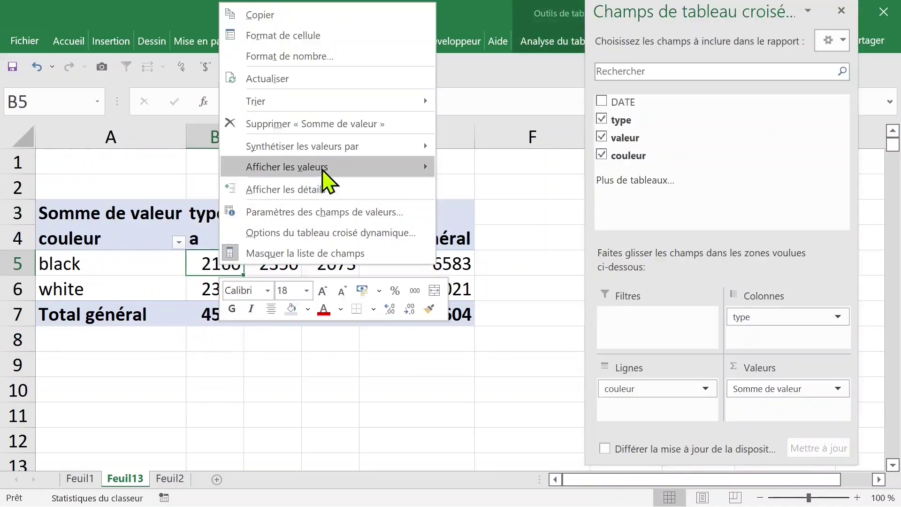
mouse_move(303, 146)
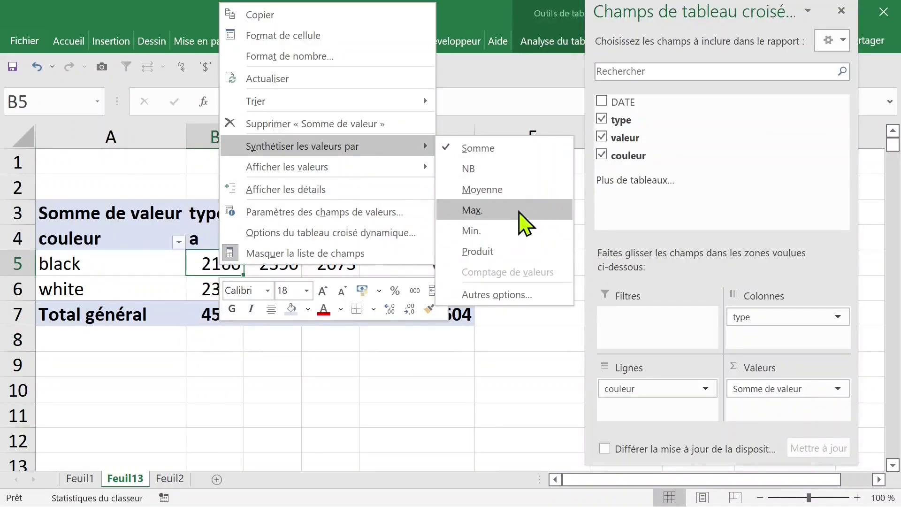
left_click(518, 210)
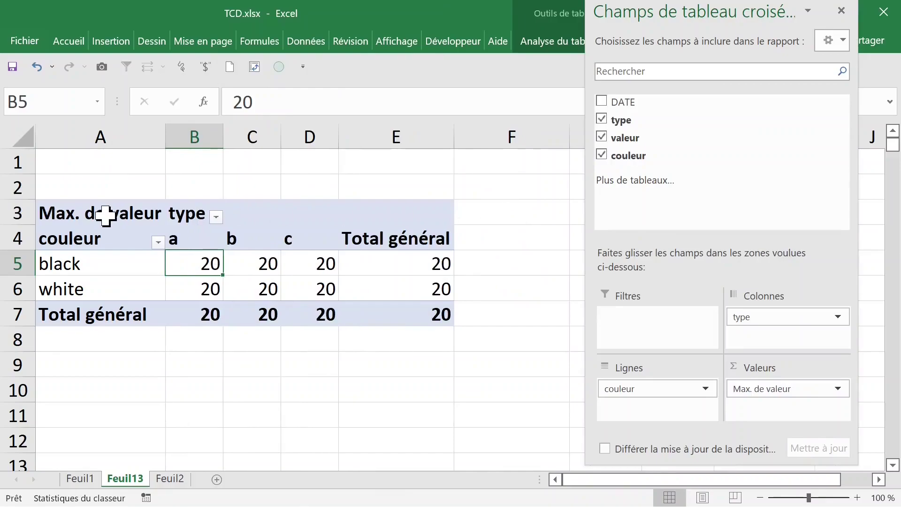
right_click(192, 266)
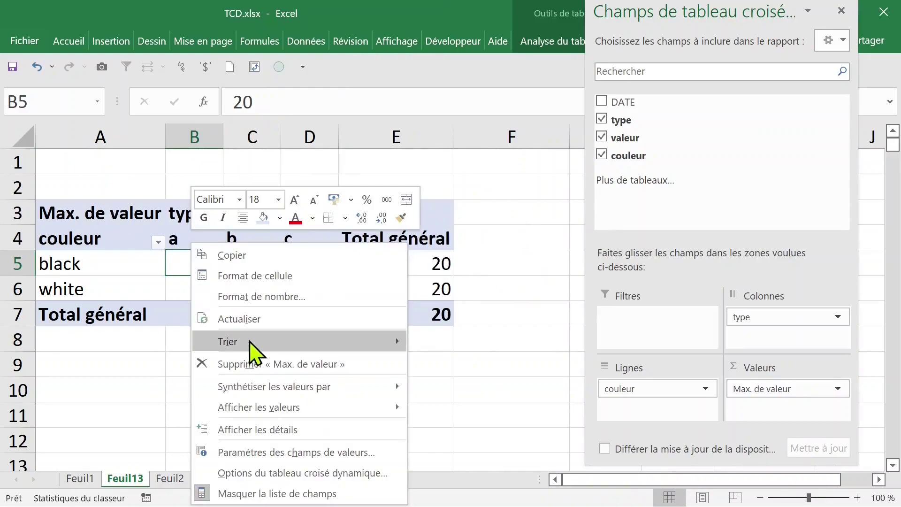
mouse_move(274, 387)
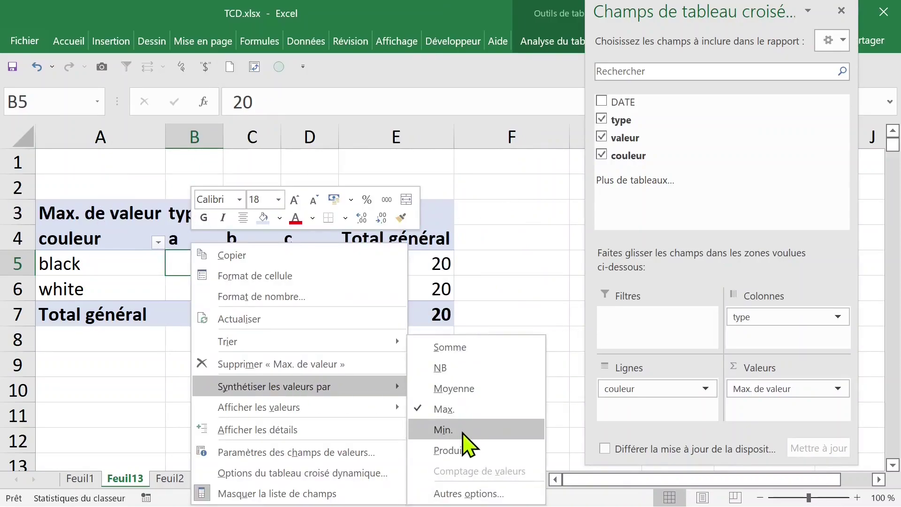
left_click(464, 430)
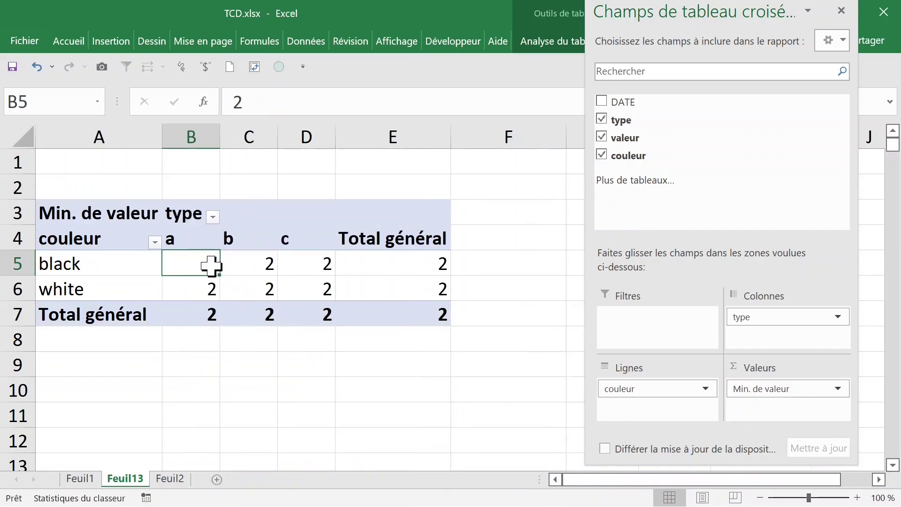
right_click(196, 266)
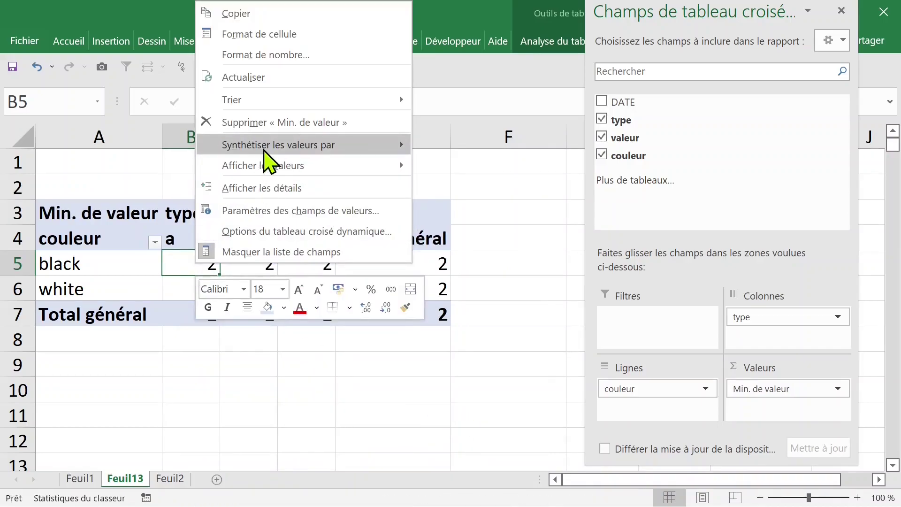
mouse_move(278, 145)
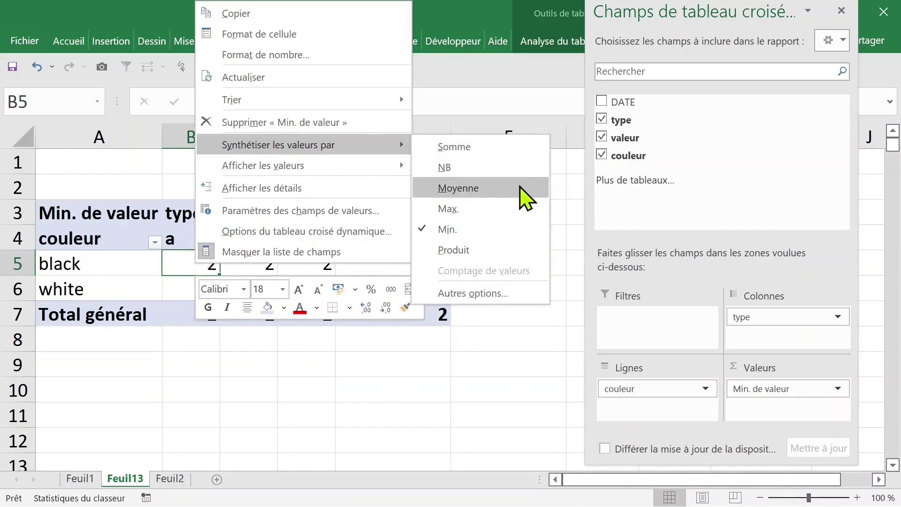
left_click(521, 189)
left_click(371, 353)
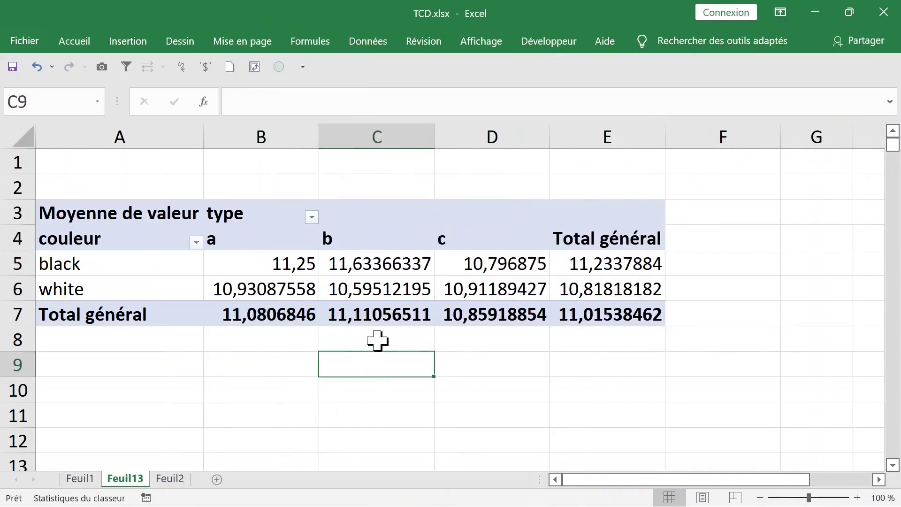
left_click(263, 282)
Step: Format the pivot's average values as Nombre with 0 decimal places
right_click(257, 291)
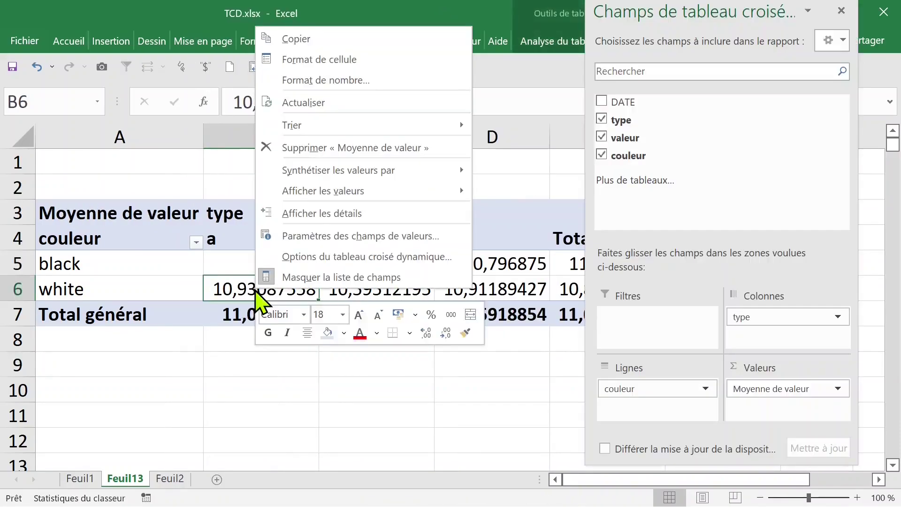
left_click(365, 82)
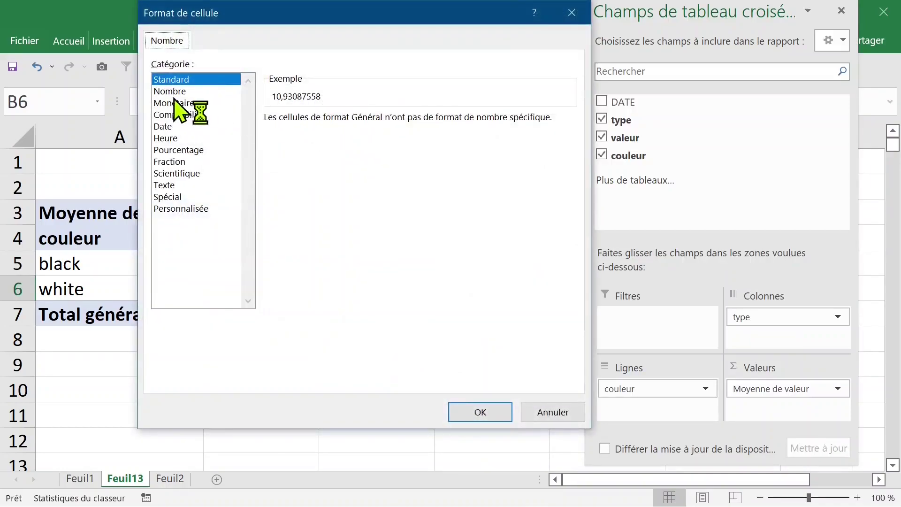
left_click(174, 92)
double_click(404, 123)
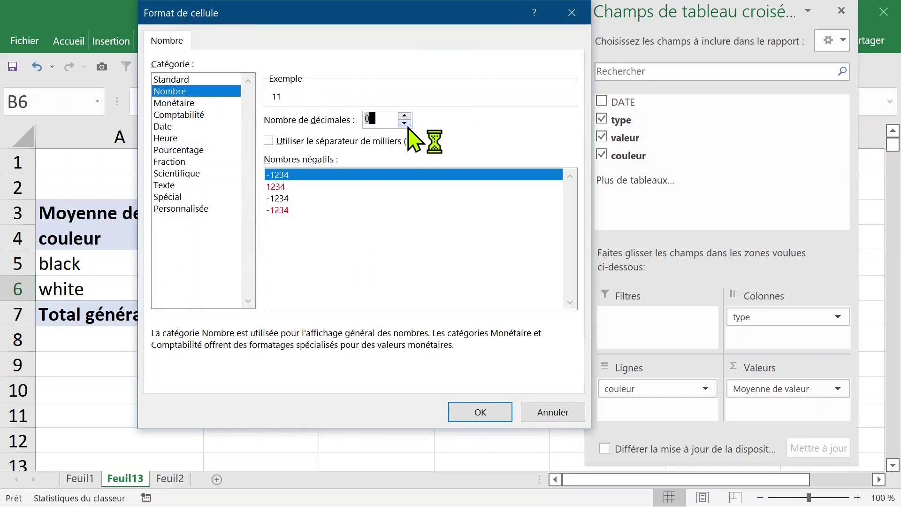
left_click(493, 412)
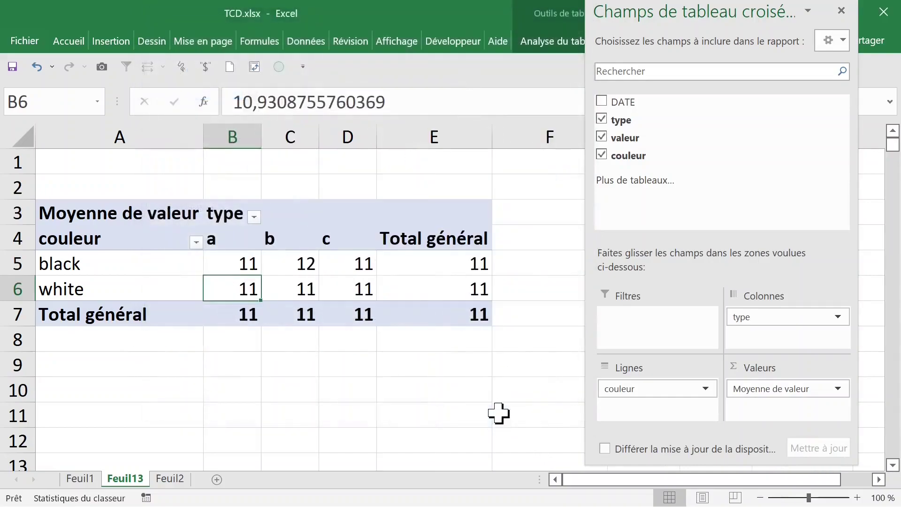
Step: Swap type into Lignes and couleur into Colonnes, then return to the Feuil2 sheet
left_click(366, 366)
left_click(241, 257)
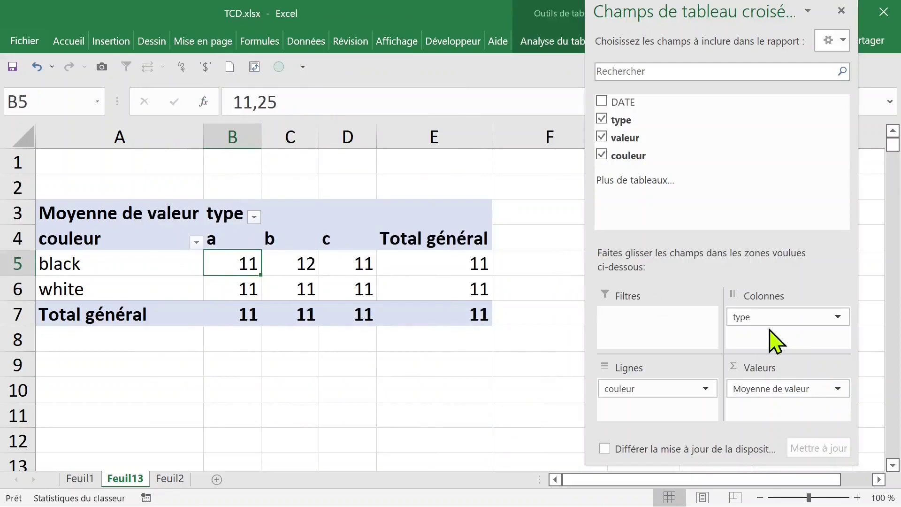
mouse_move(765, 323)
left_mouse_down()
mouse_move(667, 413)
mouse_move(769, 342)
mouse_move(759, 336)
left_mouse_up()
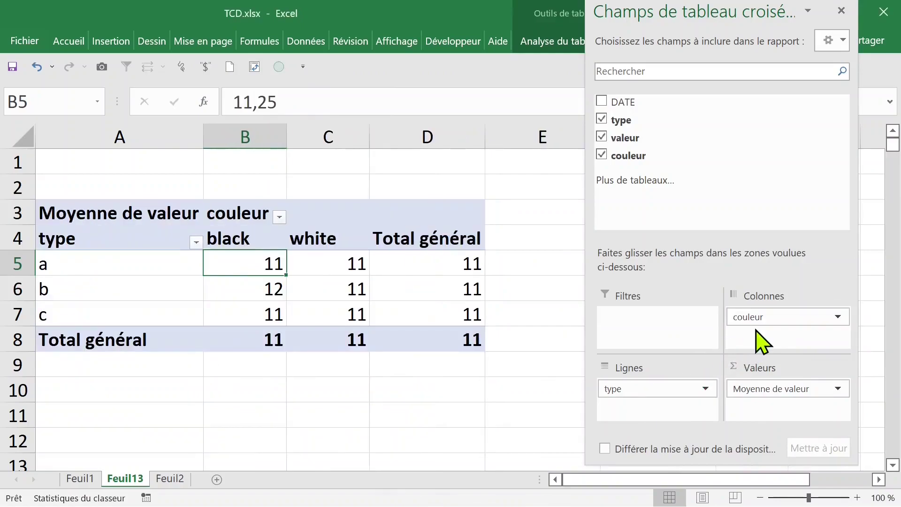
left_click(391, 295)
left_click(335, 332)
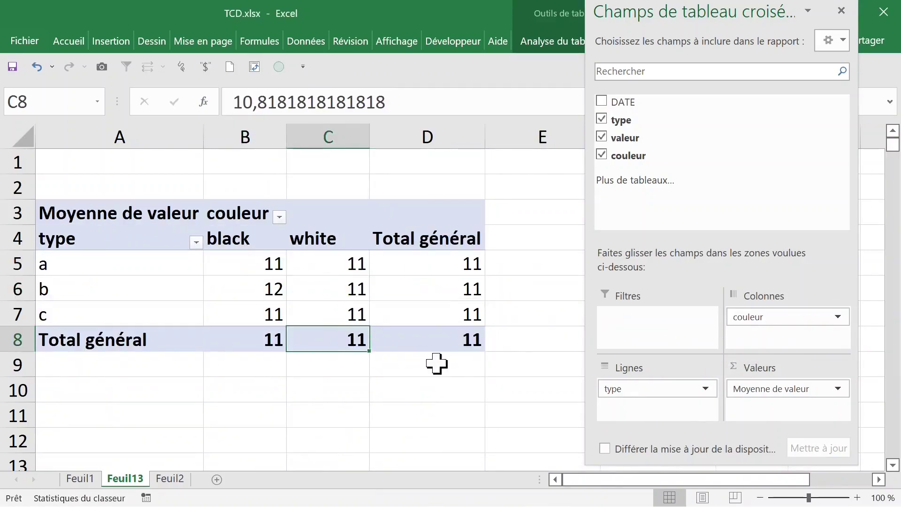
left_click(170, 479)
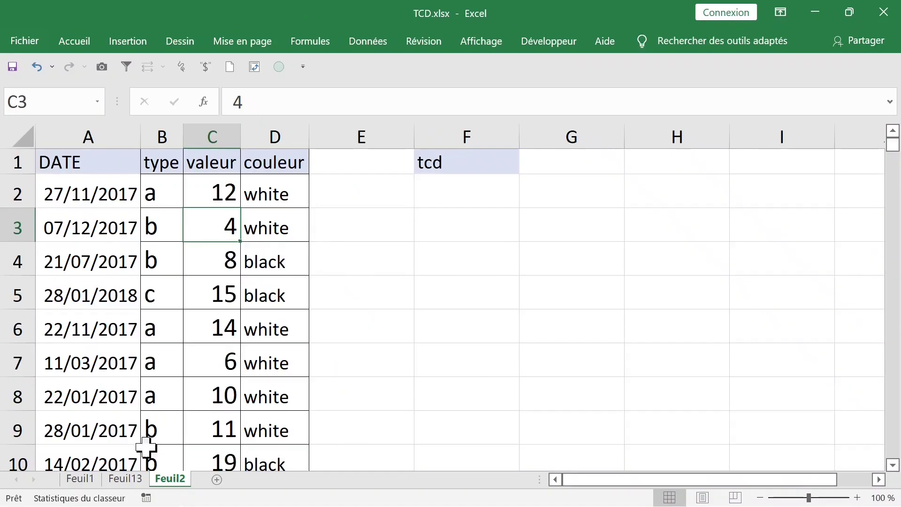
Step: Insert a new pivot table from the Feuil2 data on a new worksheet
left_click(94, 319)
left_click(136, 43)
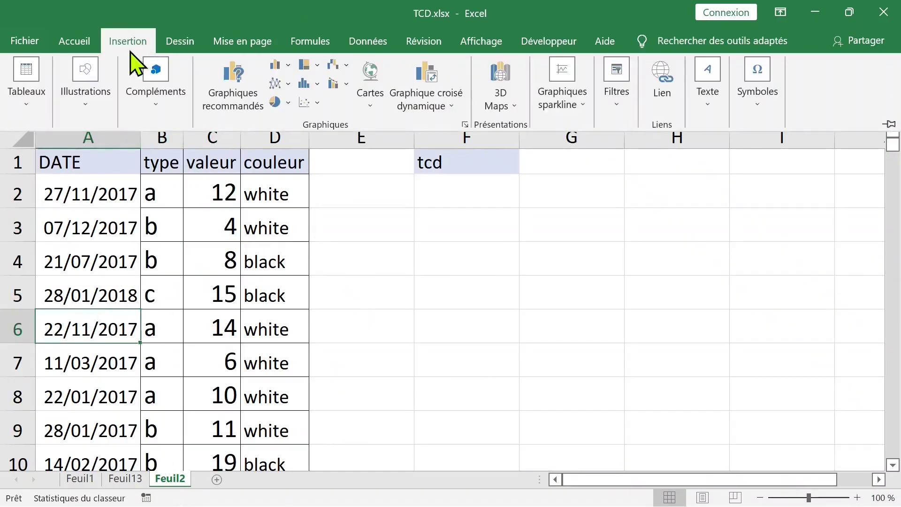
left_click(26, 89)
left_click(40, 141)
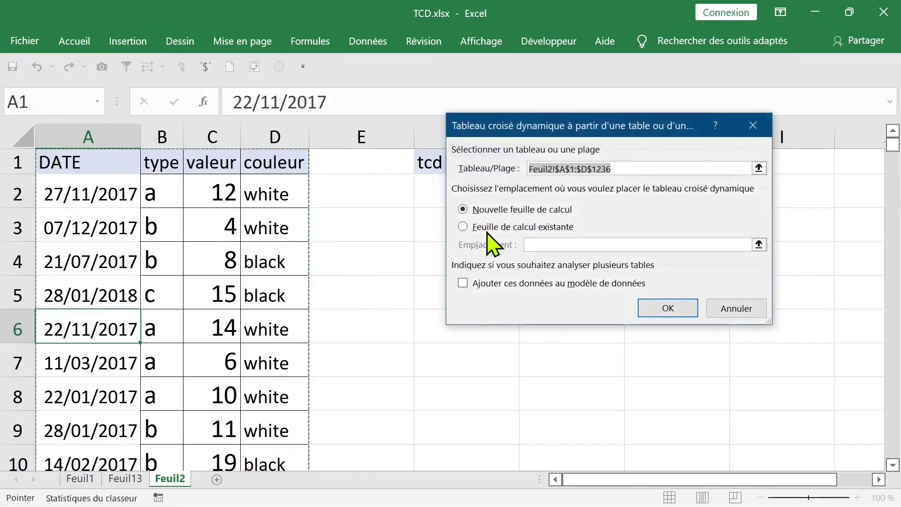
left_click(653, 312)
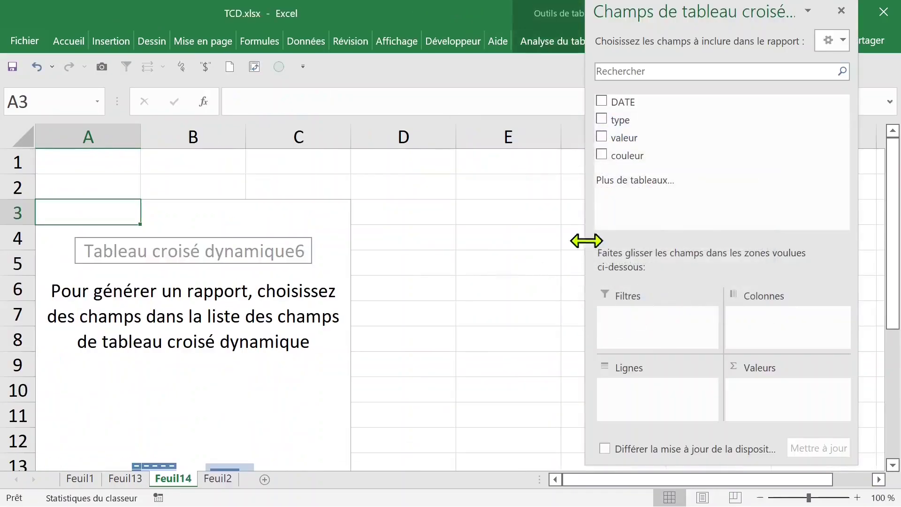
Step: Add DATE to the rows and group the dates by Trimestres and Années
mouse_move(655, 103)
left_mouse_down()
mouse_move(657, 397)
mouse_move(644, 374)
left_mouse_up()
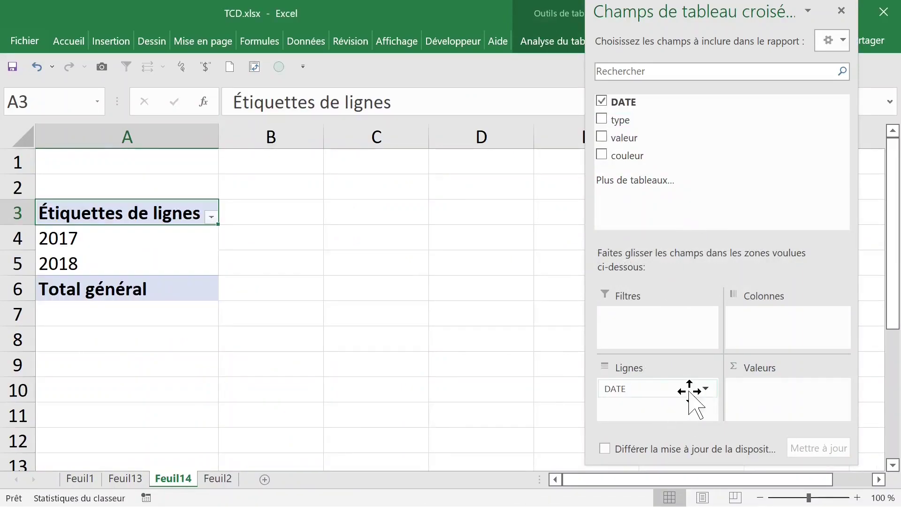
right_click(127, 238)
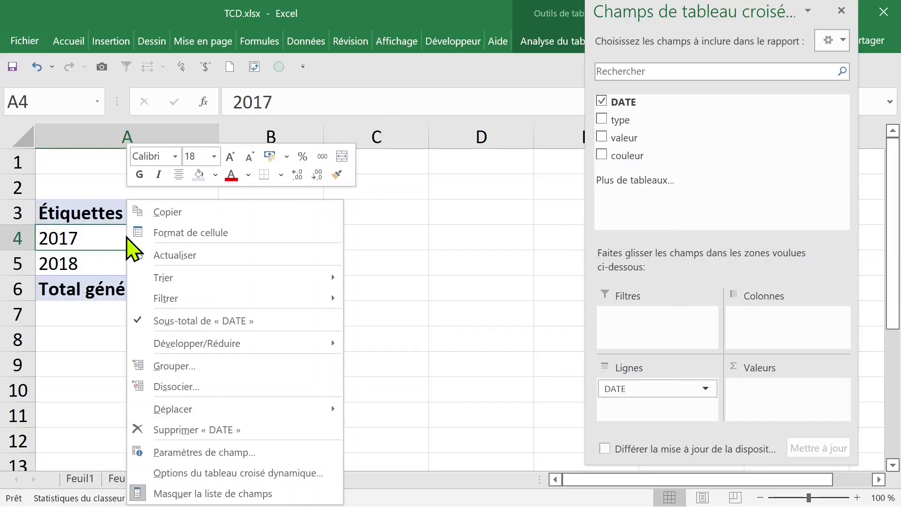
left_click(220, 384)
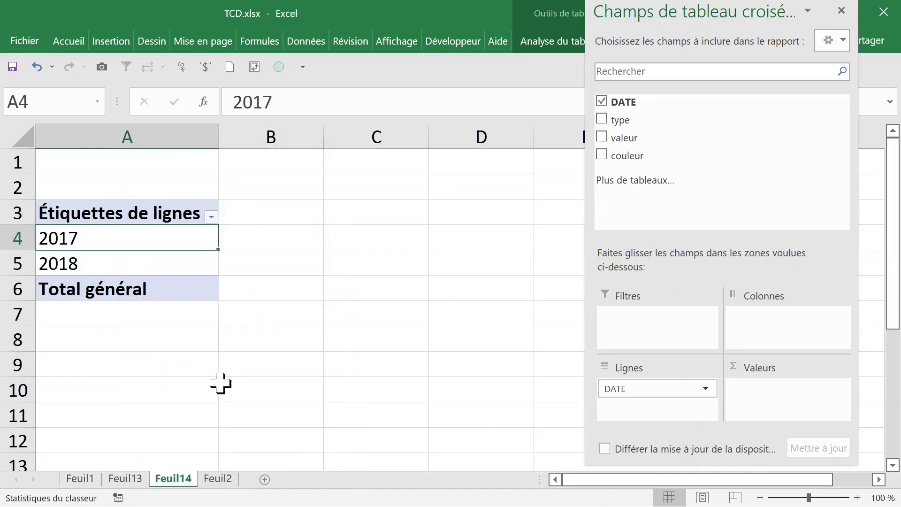
right_click(128, 265)
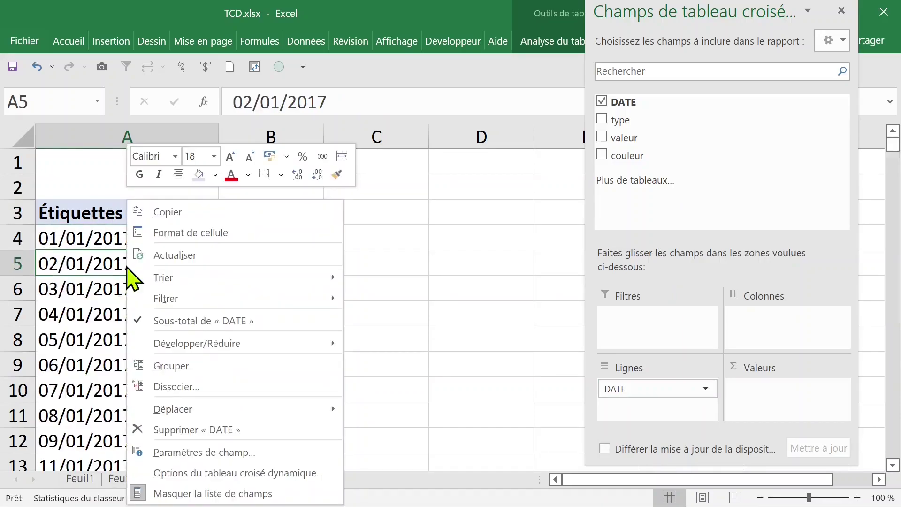
left_click(225, 370)
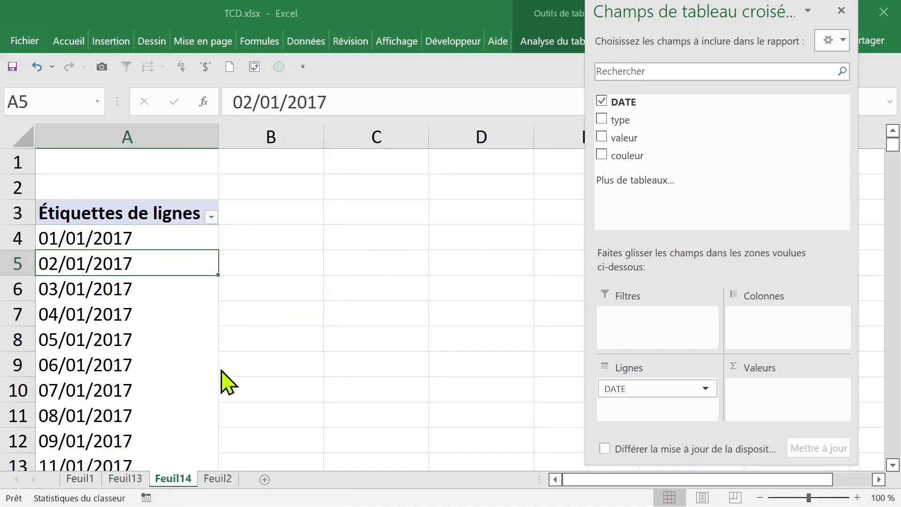
left_click_drag(207, 240, 406, 46)
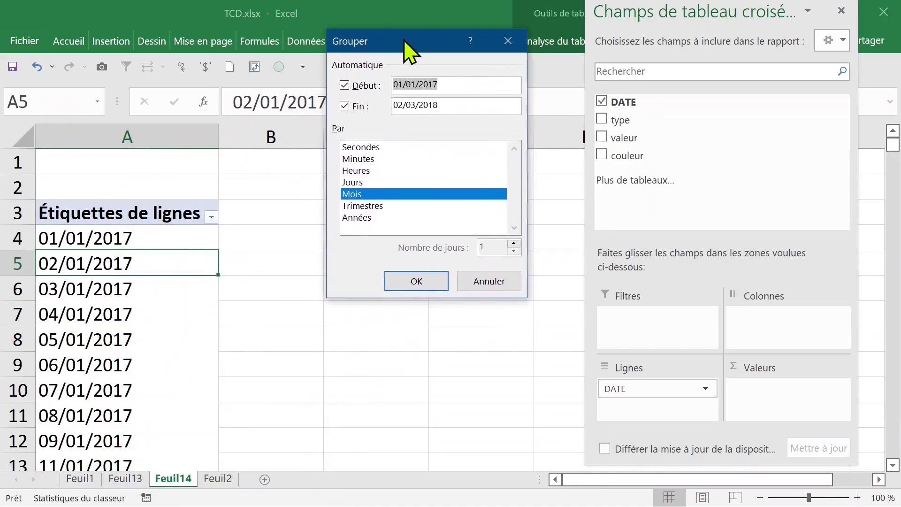
left_click(381, 206)
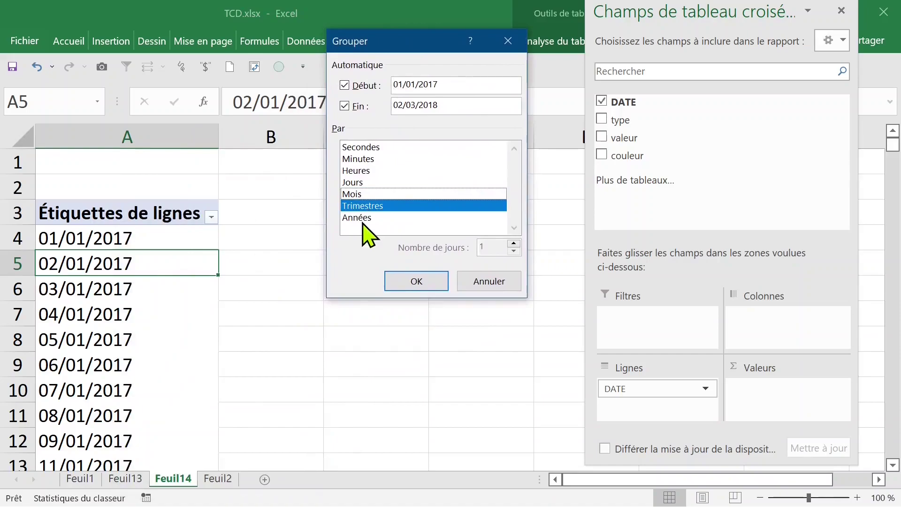
left_click(364, 217)
left_click(425, 284)
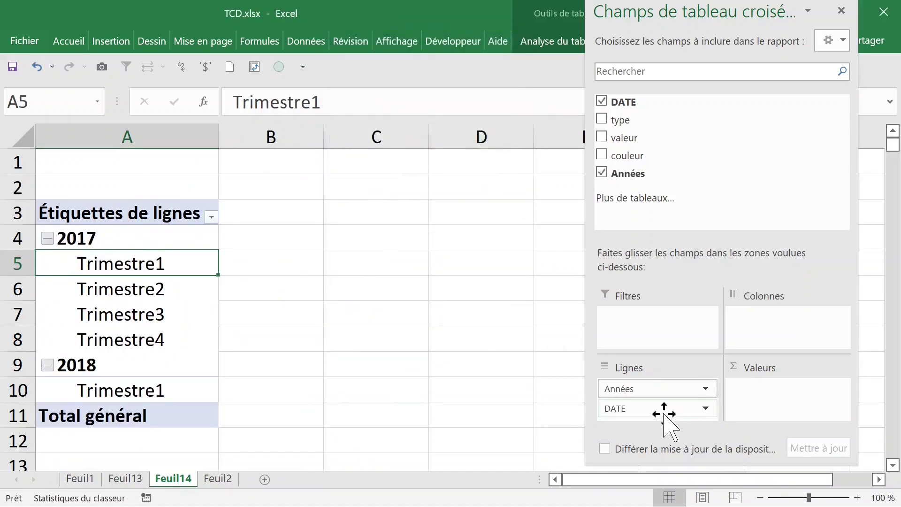
Step: Sum valeur with Années and couleur as row groups and quarters across the columns
mouse_move(663, 410)
left_mouse_down()
mouse_move(680, 423)
mouse_move(777, 330)
mouse_move(667, 408)
mouse_move(767, 324)
left_mouse_up()
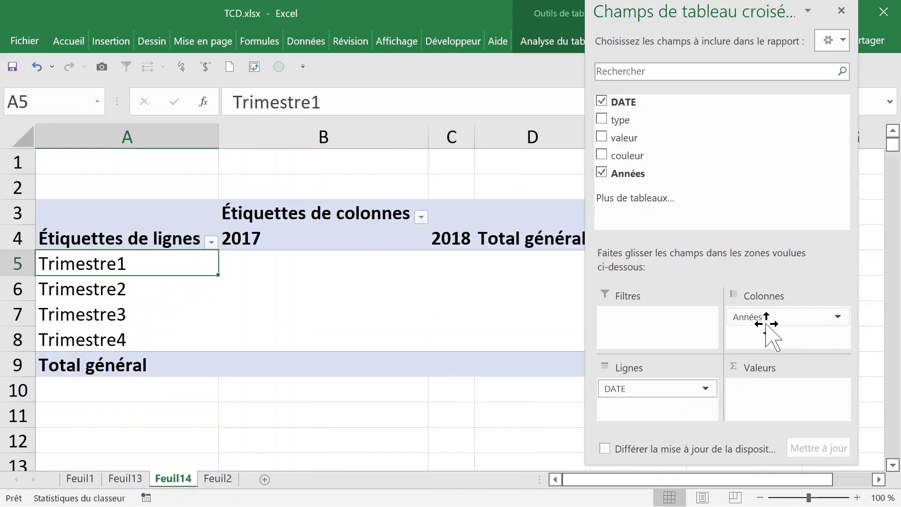
mouse_move(625, 137)
left_mouse_down()
mouse_move(772, 396)
mouse_move(765, 394)
left_mouse_up()
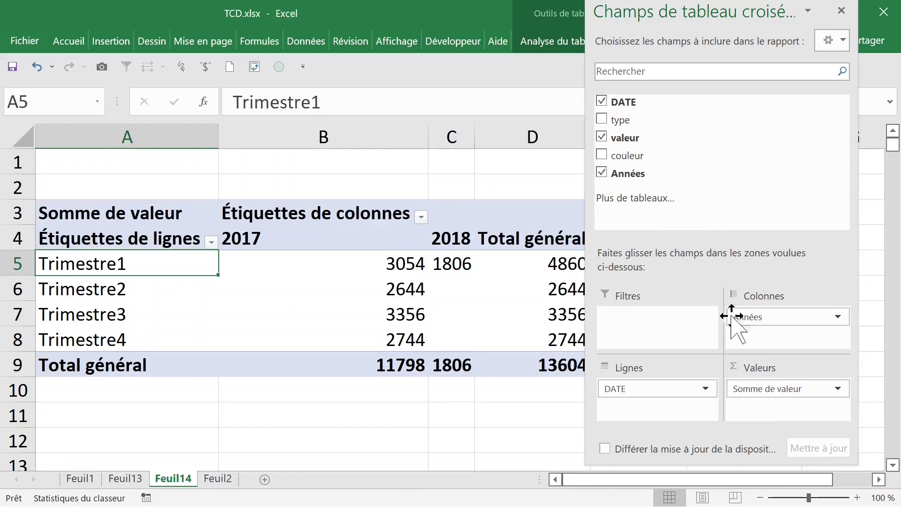
mouse_move(631, 160)
left_mouse_down()
mouse_move(646, 361)
mouse_move(631, 388)
left_mouse_up()
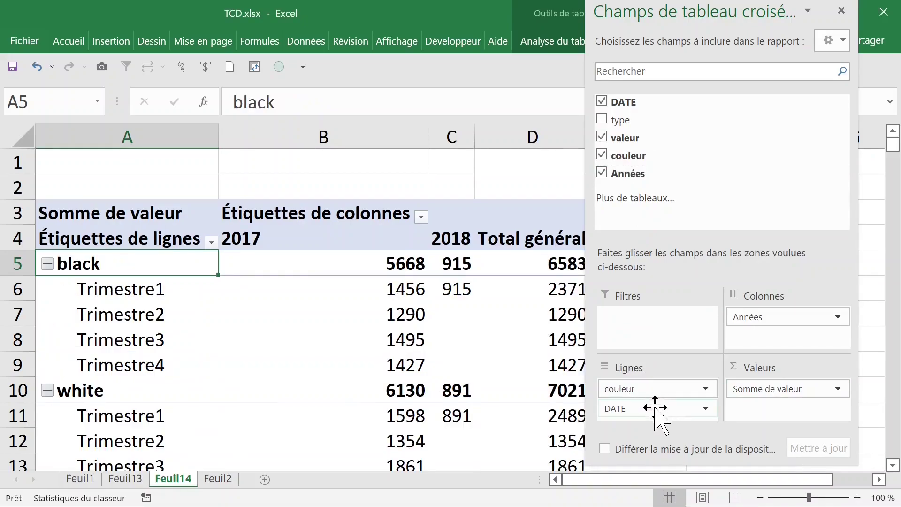
mouse_move(655, 410)
left_mouse_down()
mouse_move(667, 400)
mouse_move(655, 389)
left_mouse_up()
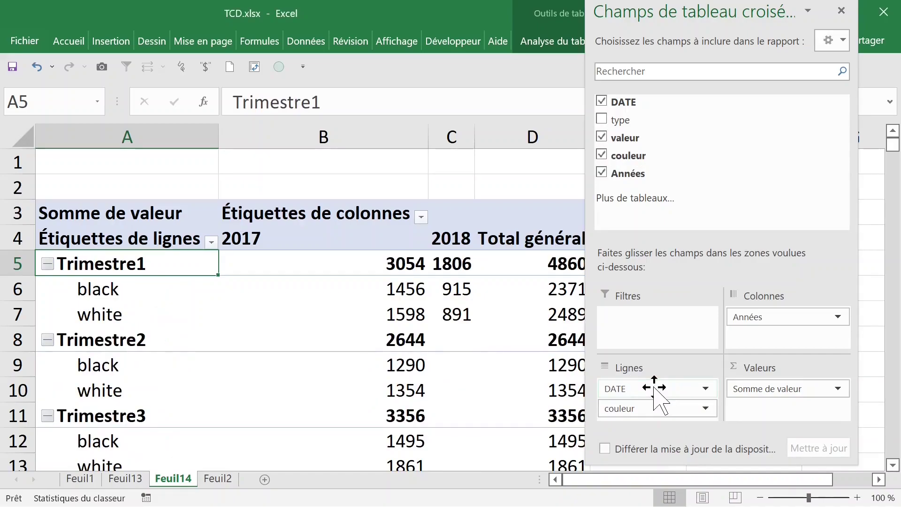
mouse_move(751, 317)
left_mouse_down()
mouse_move(648, 392)
mouse_move(698, 396)
mouse_move(745, 329)
left_mouse_up()
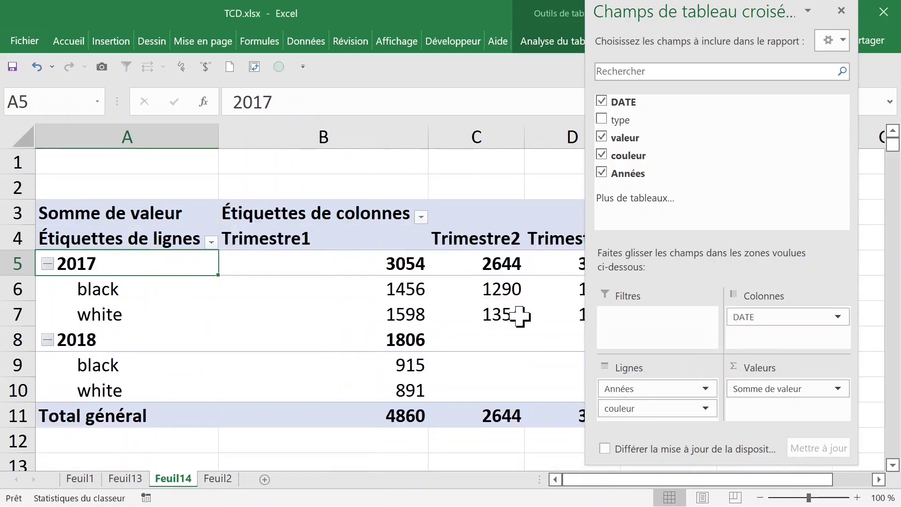
left_click(350, 296)
left_click(353, 366)
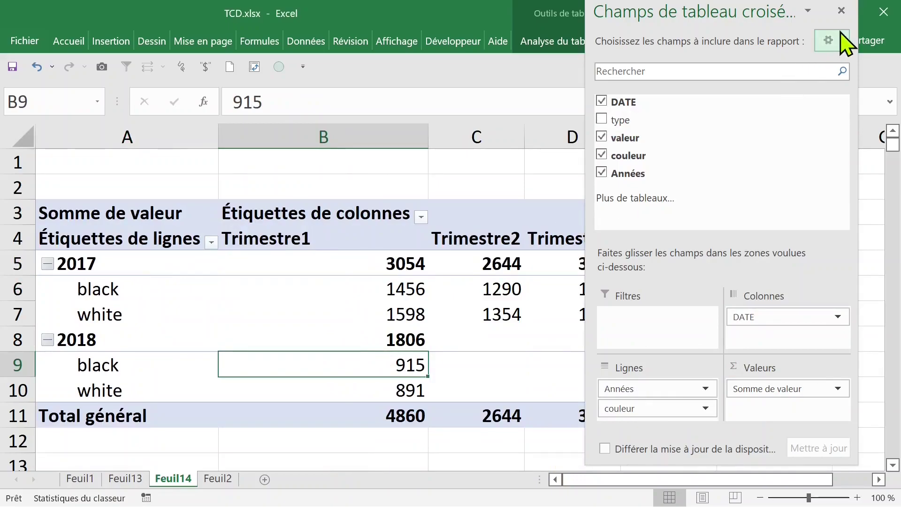
Step: Close the field list and inspect the blank 2018 quarter cells
left_click(842, 11)
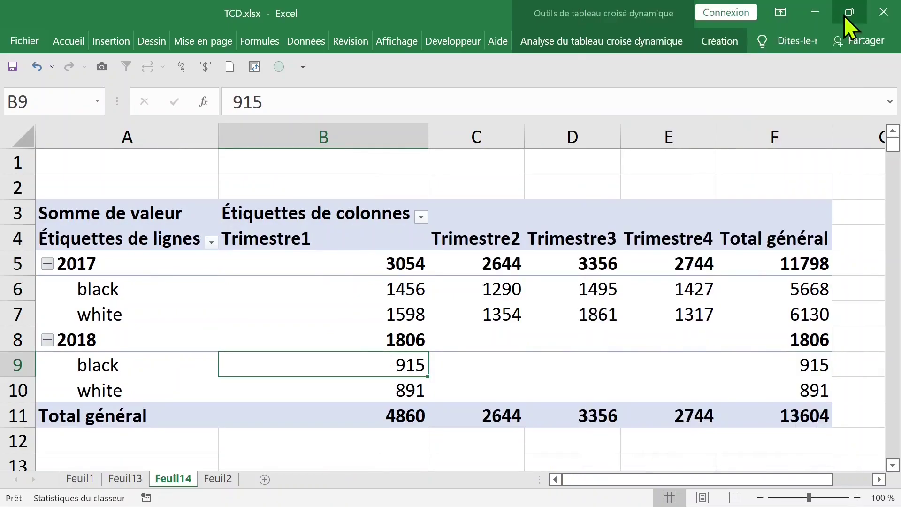
left_click(379, 279)
left_click(594, 271)
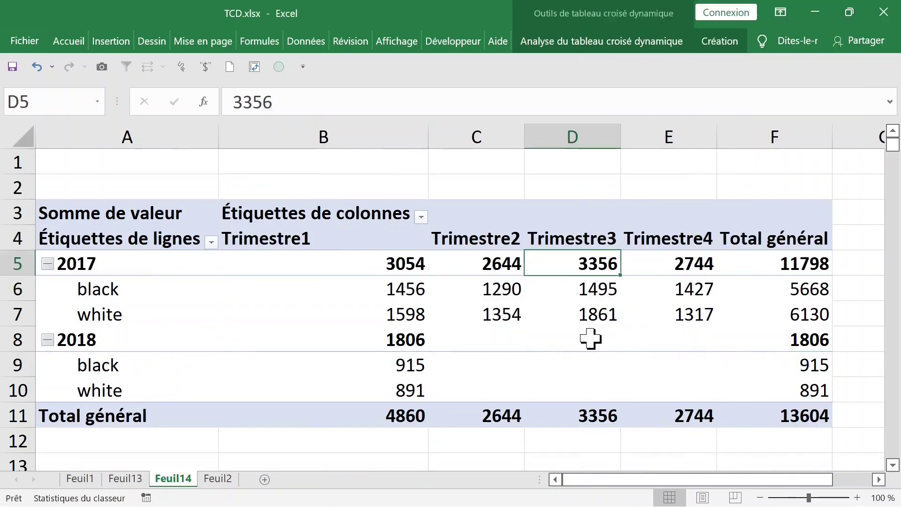
left_click(591, 339)
left_click(514, 343)
right_click(486, 341)
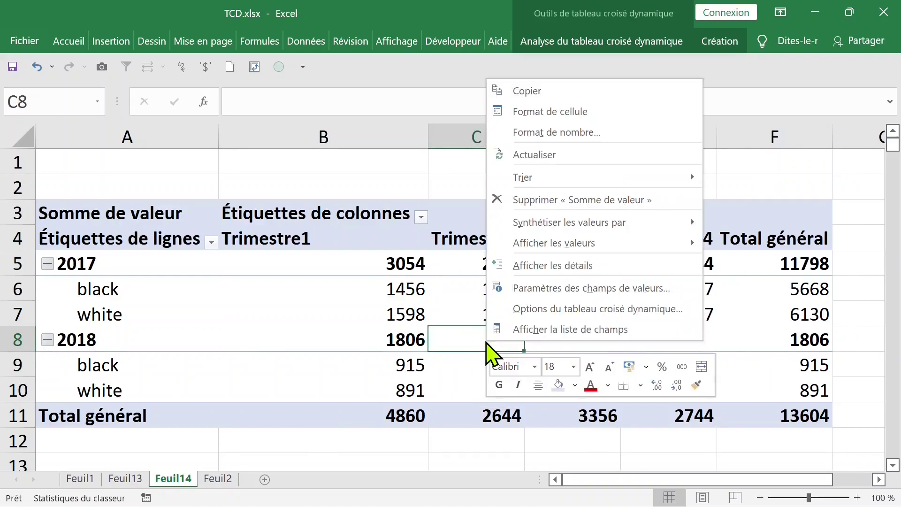
left_click(515, 330)
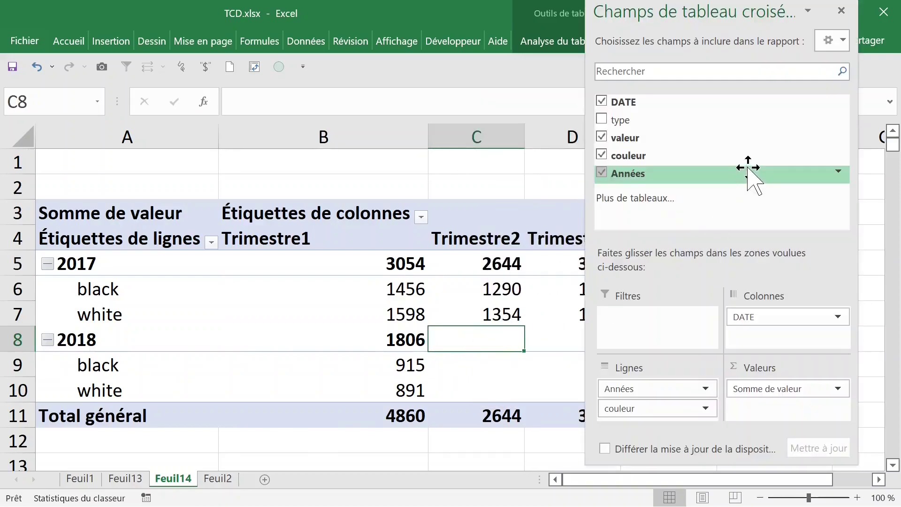
left_click(842, 11)
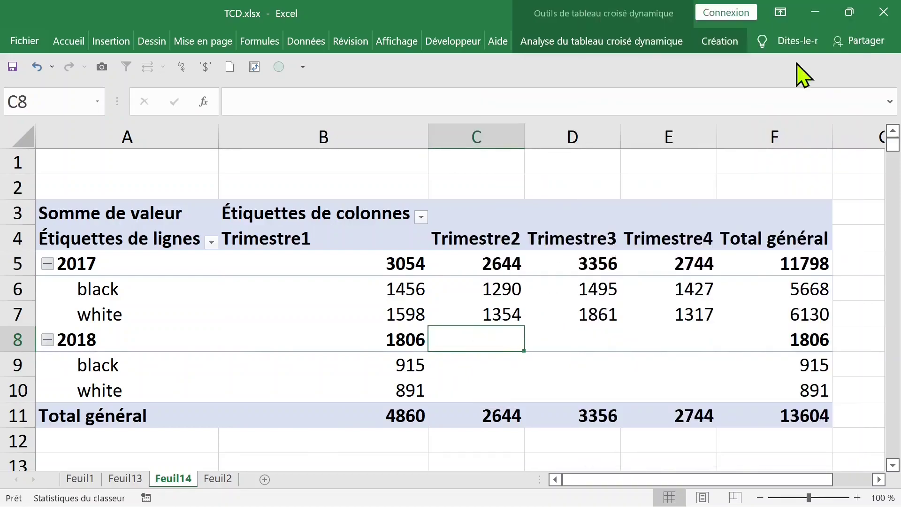
Step: In the pivot table options, show 0 for empty cells
right_click(485, 338)
left_click(490, 300)
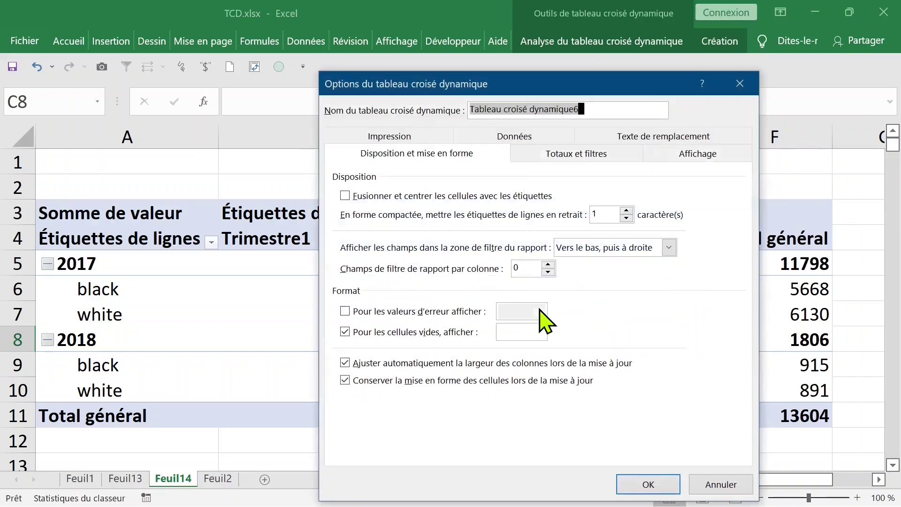
left_click(425, 334)
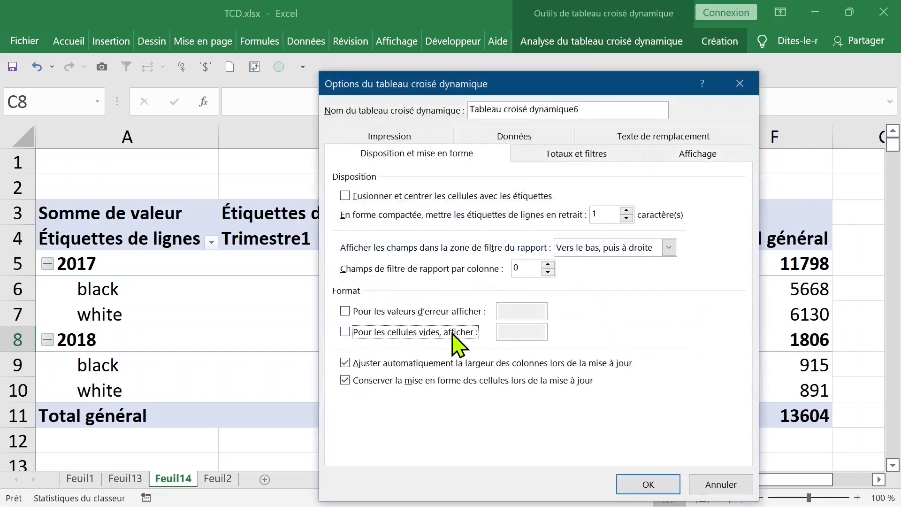
left_click(519, 333)
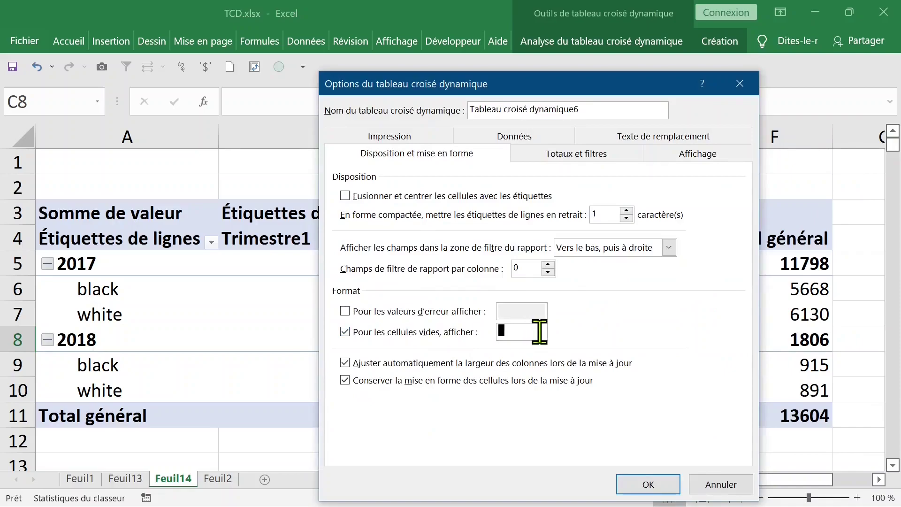
type("0")
key("Return")
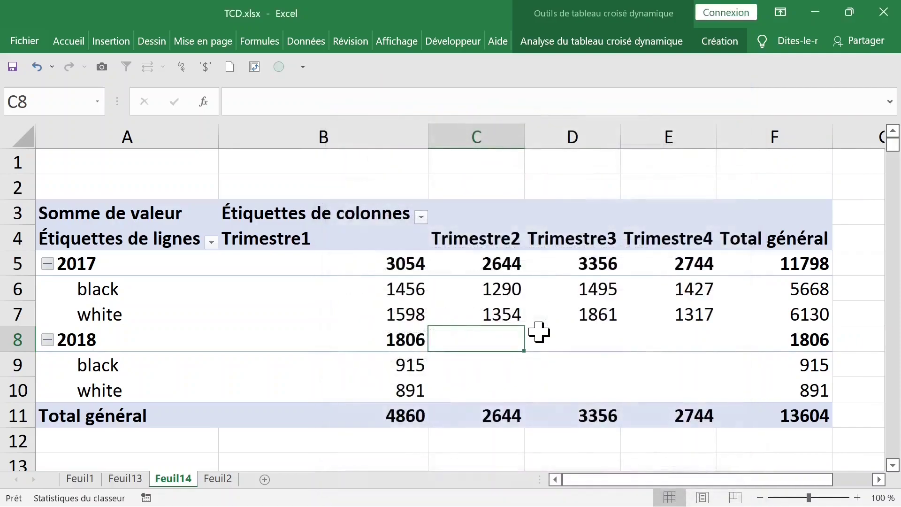
Step: Check the 2017 quarter totals and black row values in the pivot
left_click(502, 271)
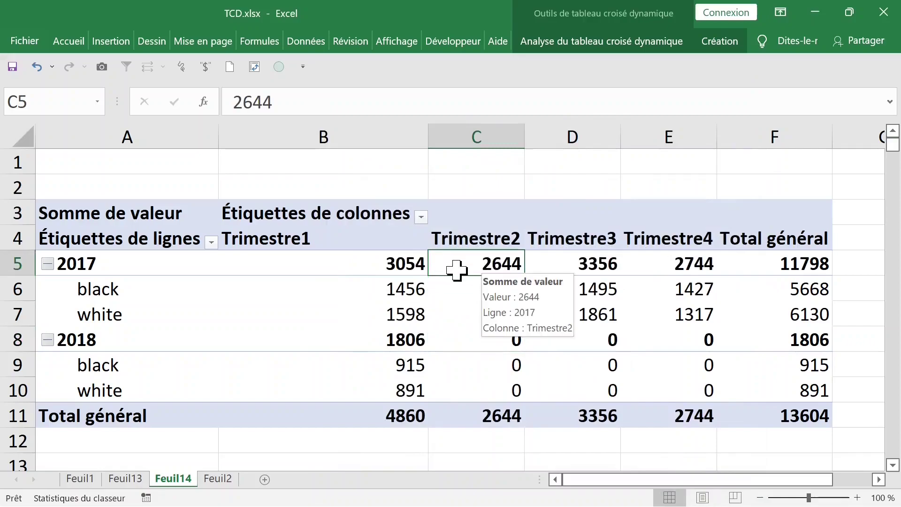
left_click(134, 249)
left_click(126, 265)
left_click(488, 265)
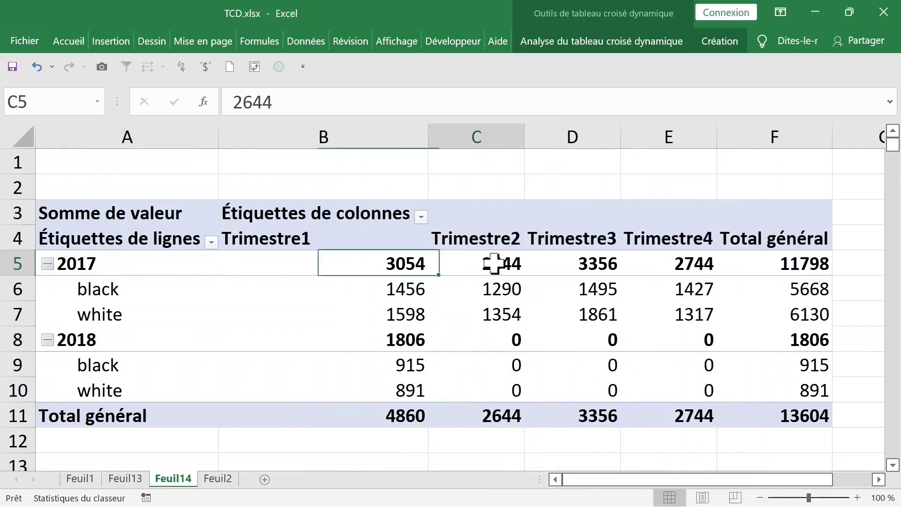
left_click(100, 288)
left_click(406, 289)
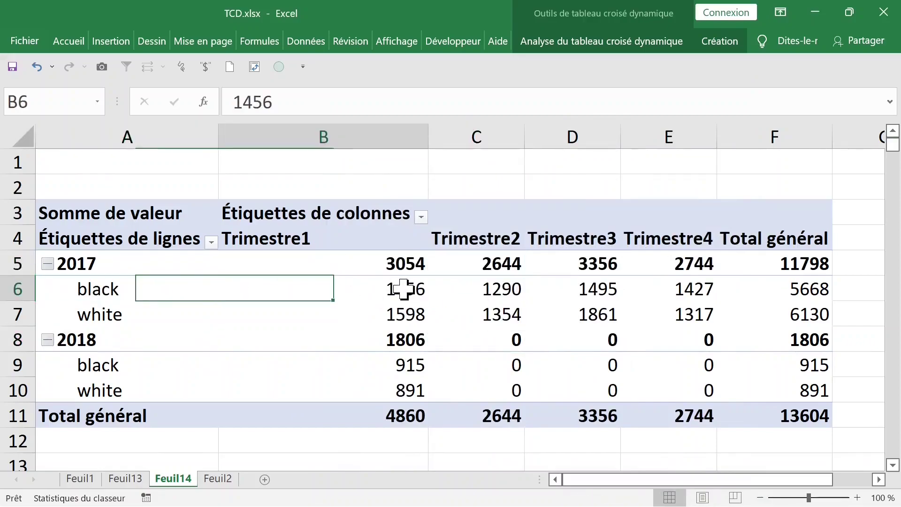
left_click(693, 284)
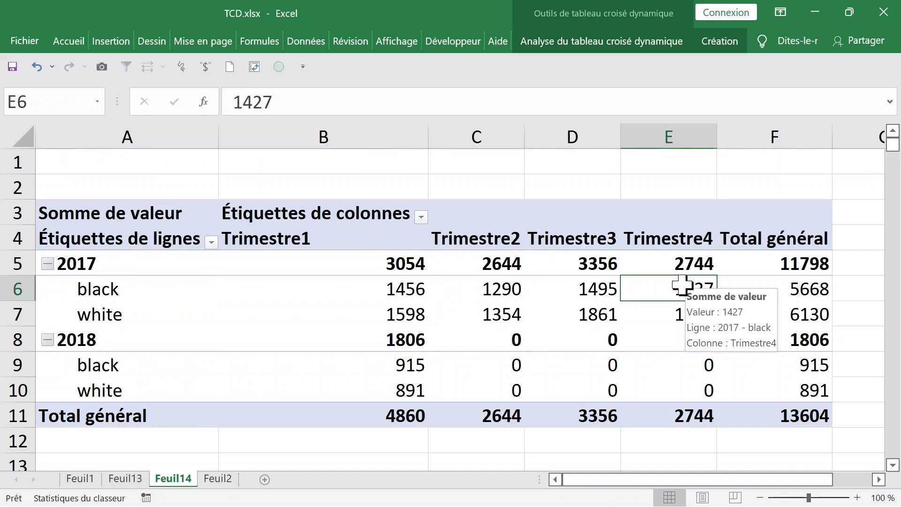
Step: Create the Feuil15 detail sheet for the 2017 black Trimestre4 total, then return to Feuil14
double_click(682, 285)
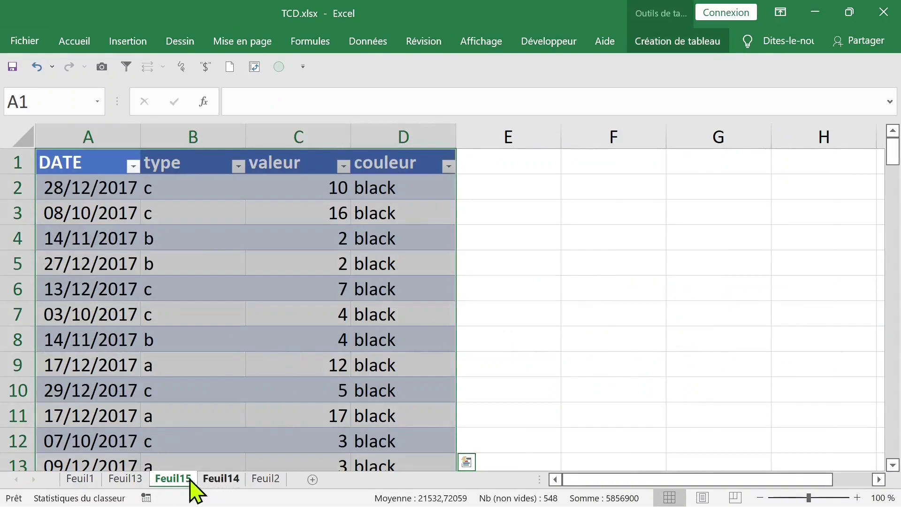
left_click(126, 486)
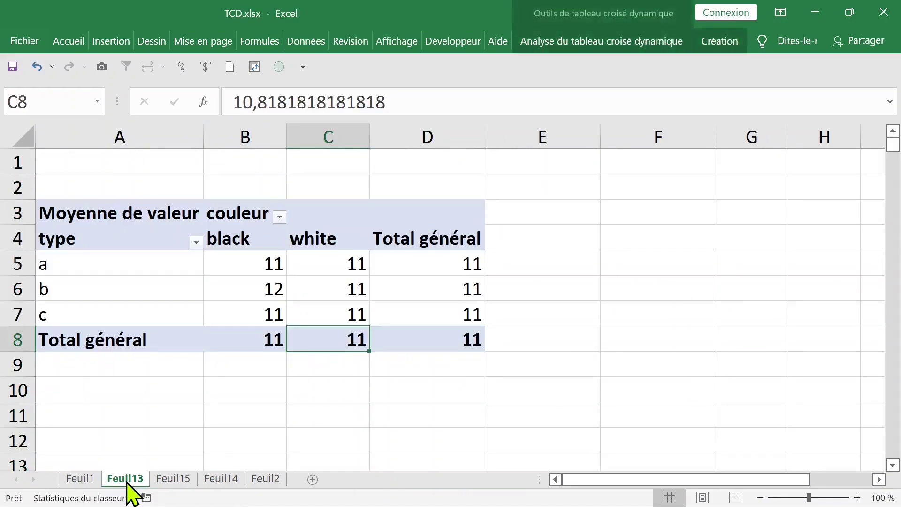
left_click(214, 481)
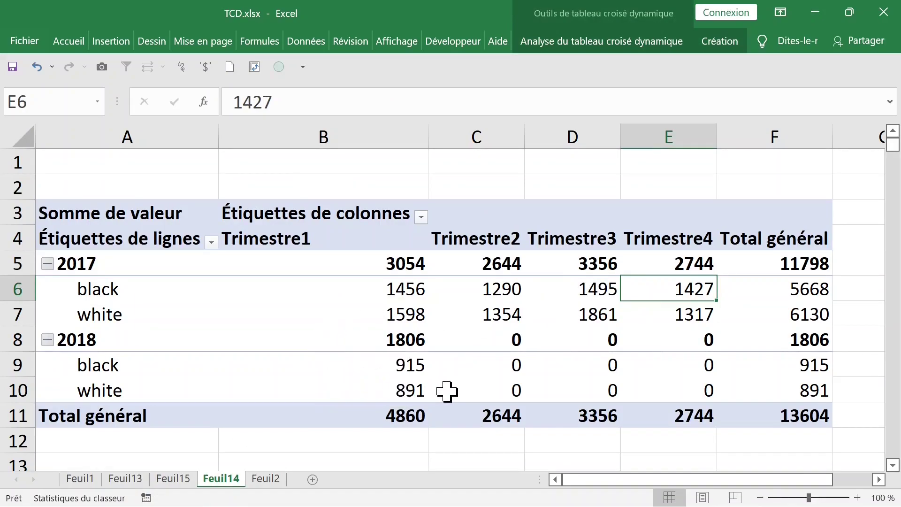
Step: Create the Feuil16 detail sheet listing the source rows behind the 2018 black Trimestre1 total
left_click(403, 364)
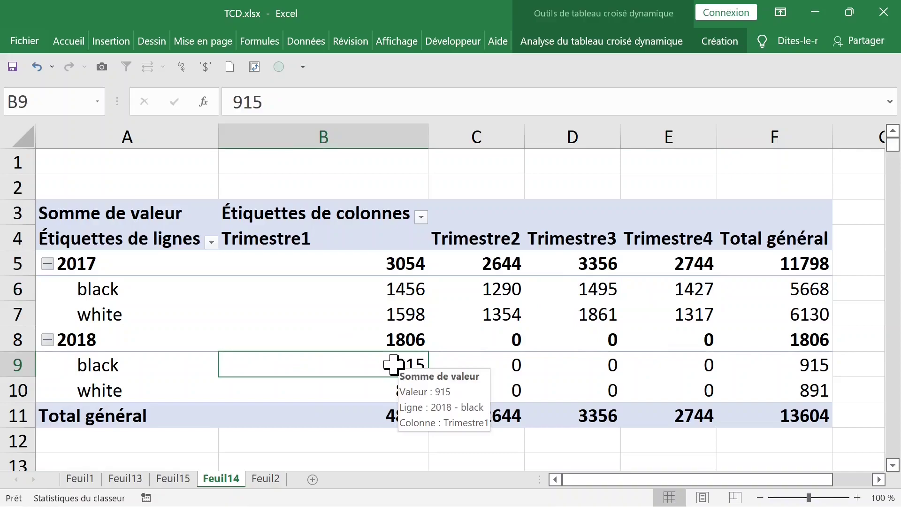
left_click(406, 389)
left_click(377, 370)
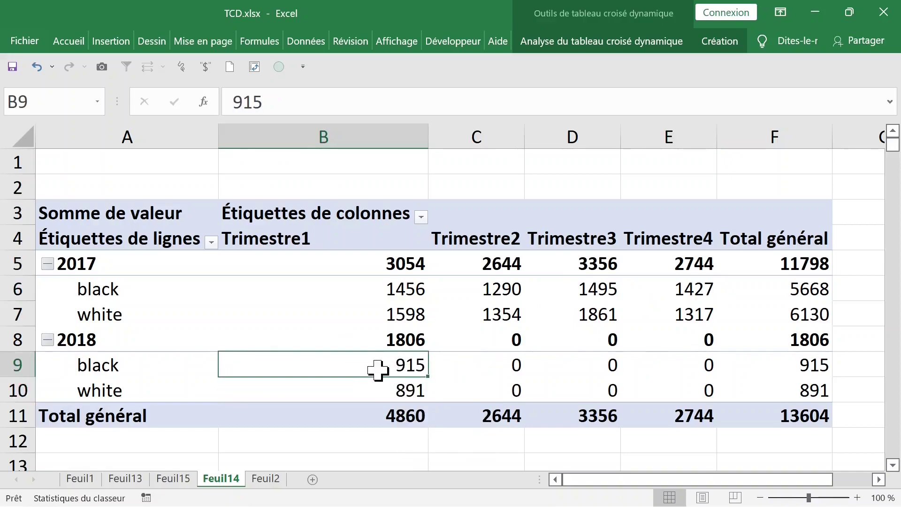
double_click(377, 370)
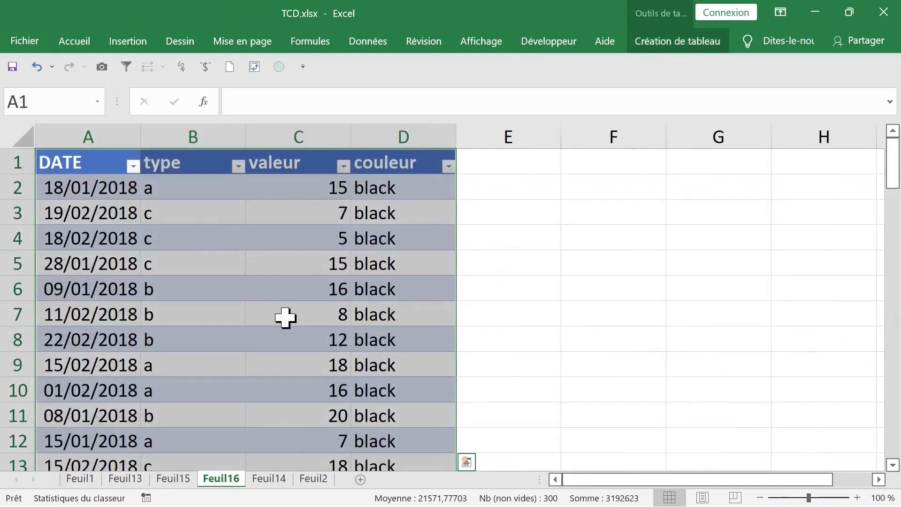
left_click(110, 207)
key("Down")
key("Down")
key("Down")
key("Down")
key("Right")
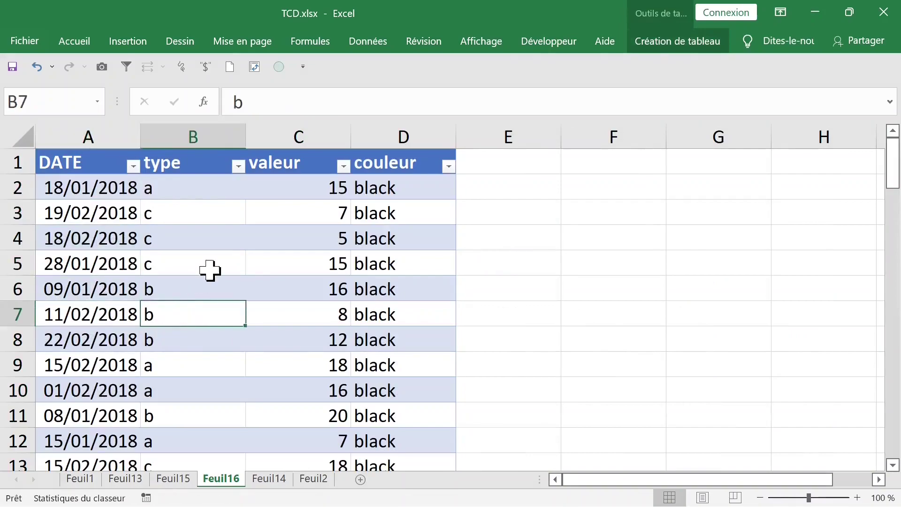